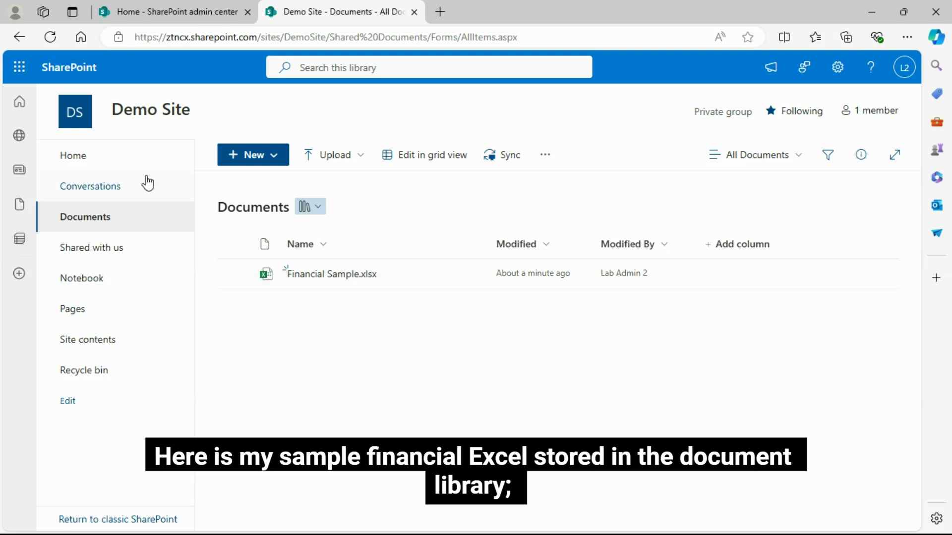
# Start creating a new list from the Demo Site home page
pyautogui.click(78, 159)
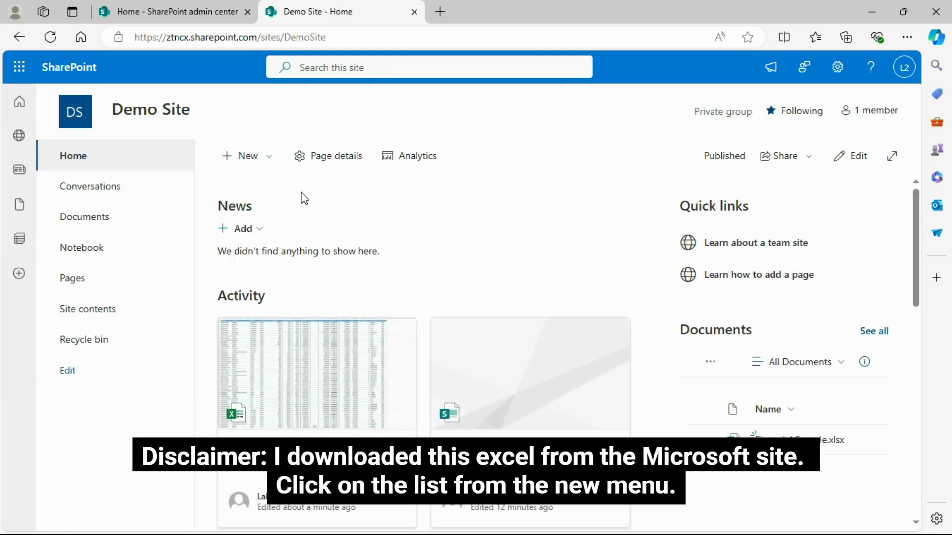
pyautogui.click(271, 162)
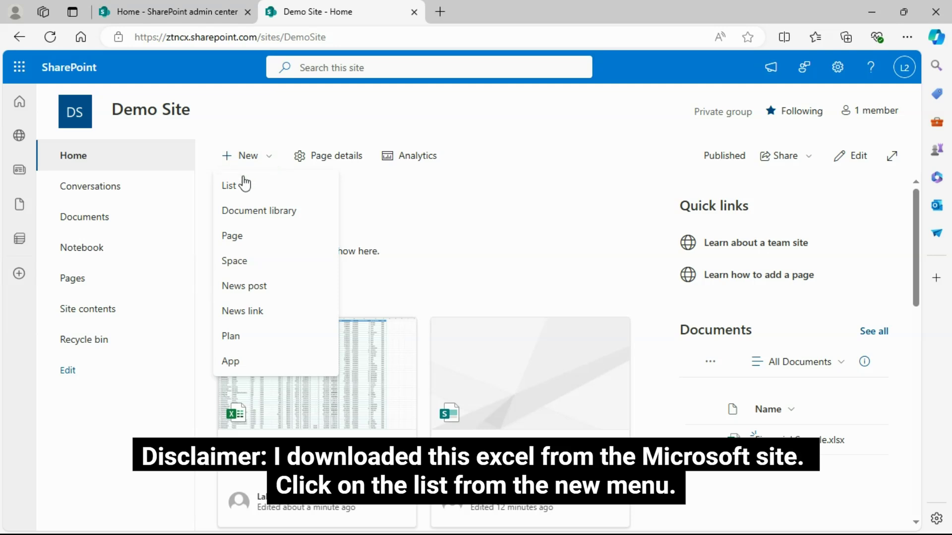
pyautogui.click(233, 188)
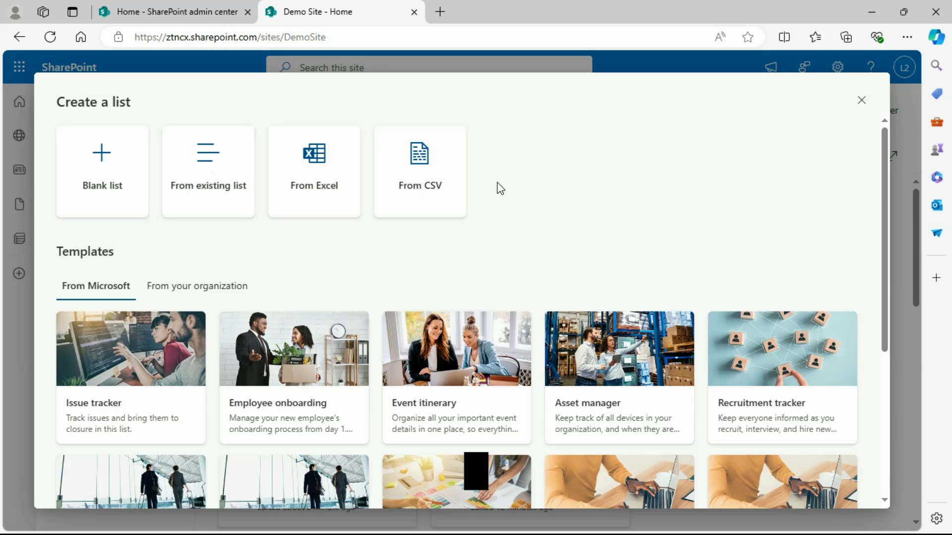
# Examine the list creation options and the templates offered from Microsoft and from the organization
pyautogui.scroll(-1, 137, 297)
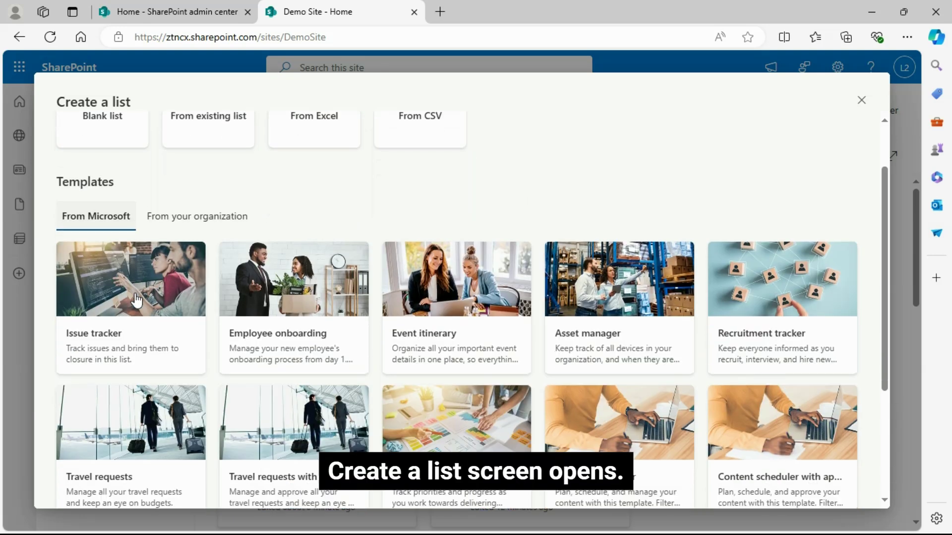
pyautogui.scroll(-1, 578, 291)
pyautogui.scroll(1, 215, 238)
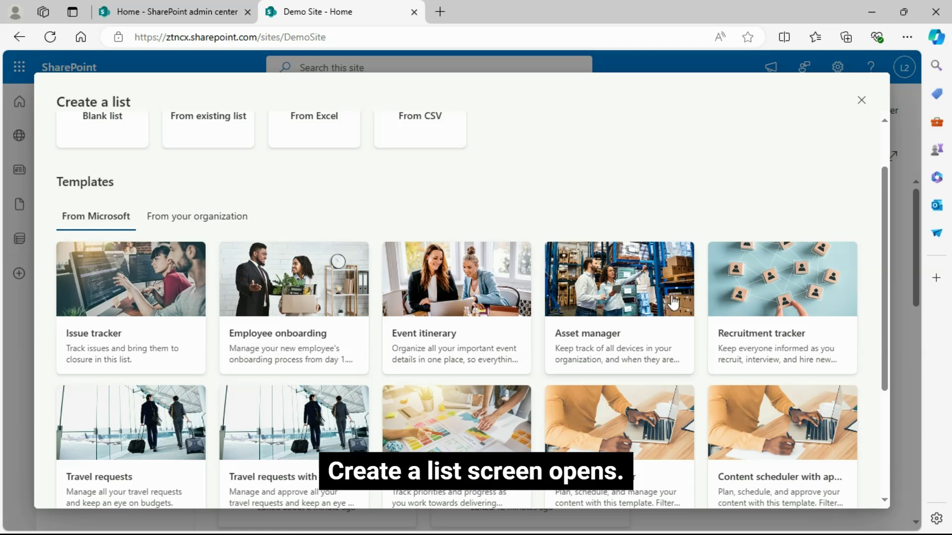
pyautogui.scroll(-1, 276, 335)
pyautogui.scroll(-1, 227, 330)
pyautogui.scroll(-1, 346, 322)
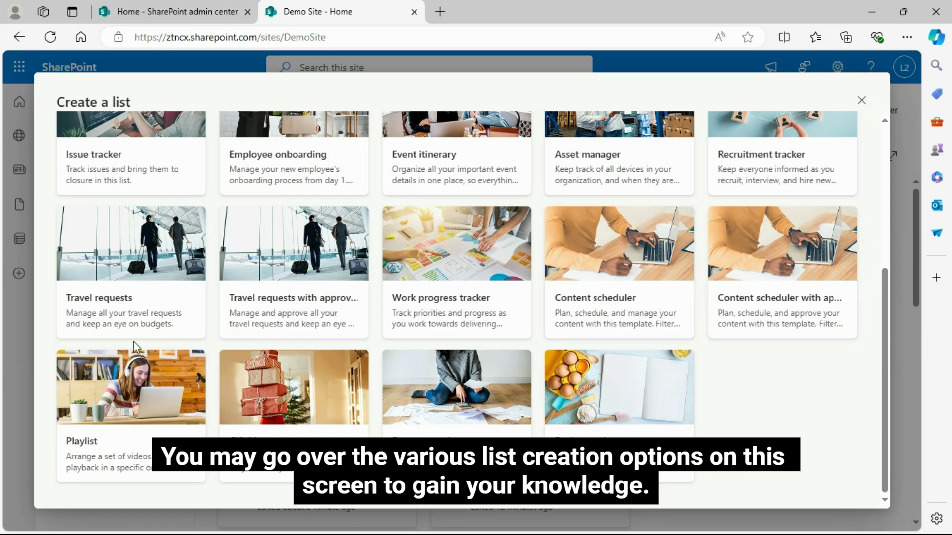
pyautogui.scroll(2, 545, 392)
pyautogui.scroll(2, 530, 377)
pyautogui.click(198, 290)
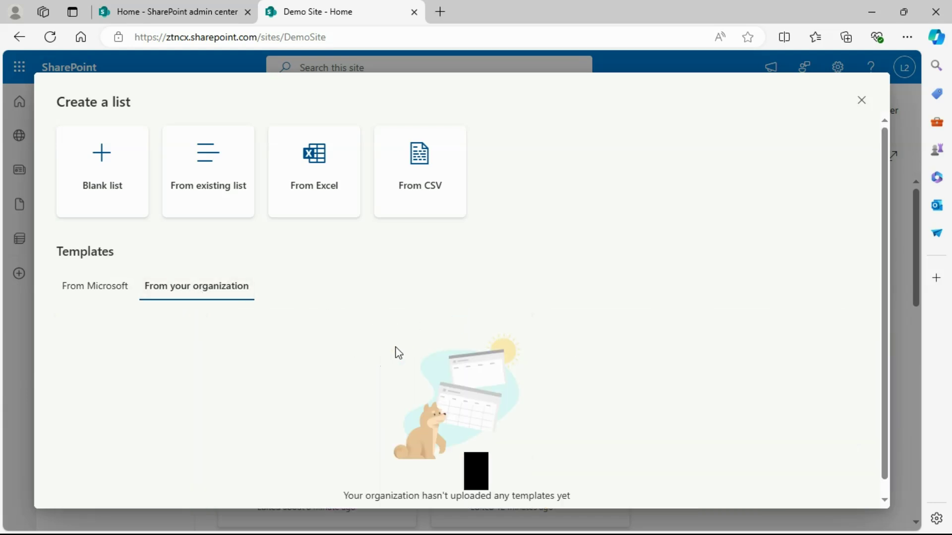
pyautogui.click(107, 293)
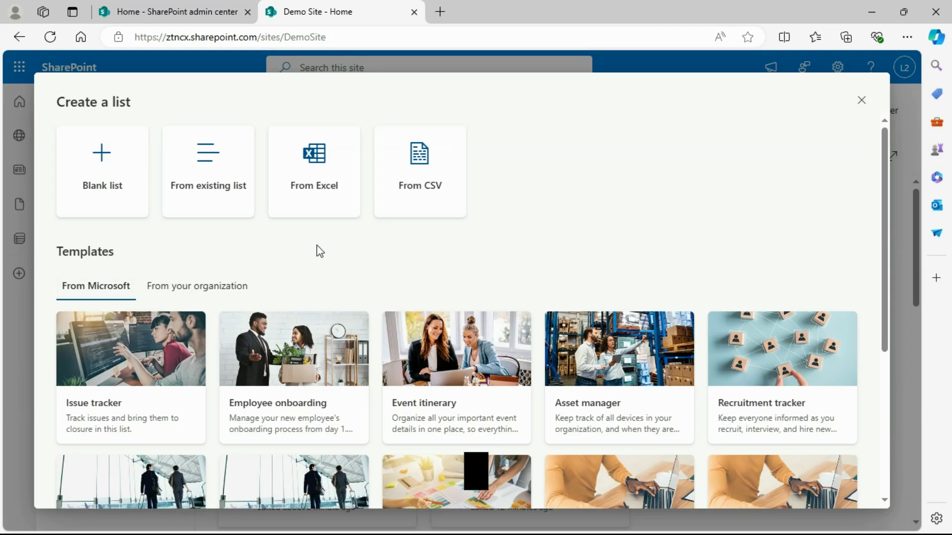
# Base the new list on Financial Sample.xlsx from the site's Documents library, using its financials table
pyautogui.click(317, 161)
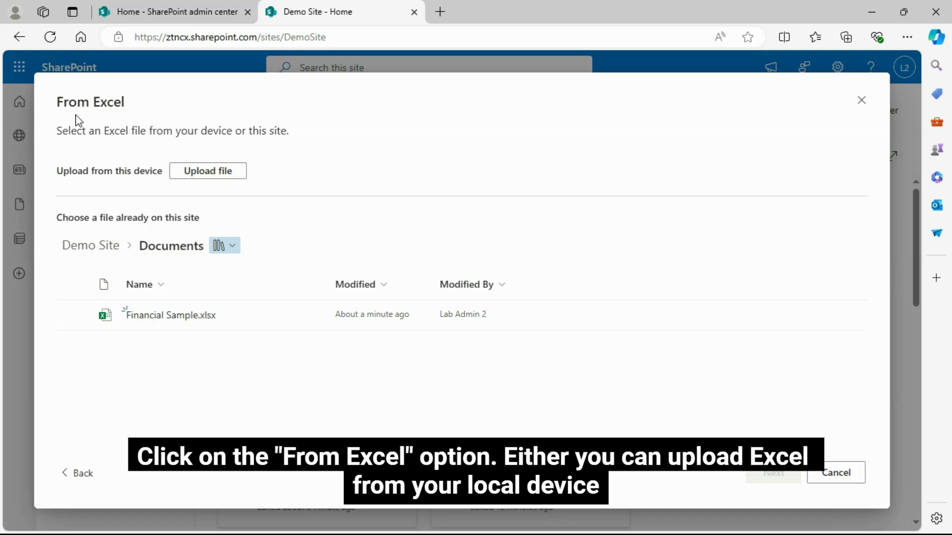
pyautogui.moveTo(65, 130); pyautogui.dragTo(322, 140)
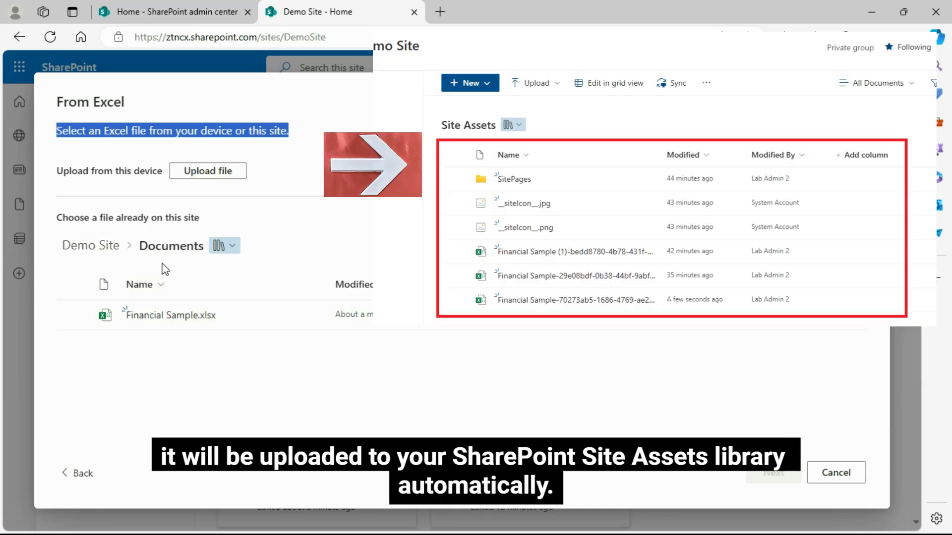
pyautogui.click(73, 316)
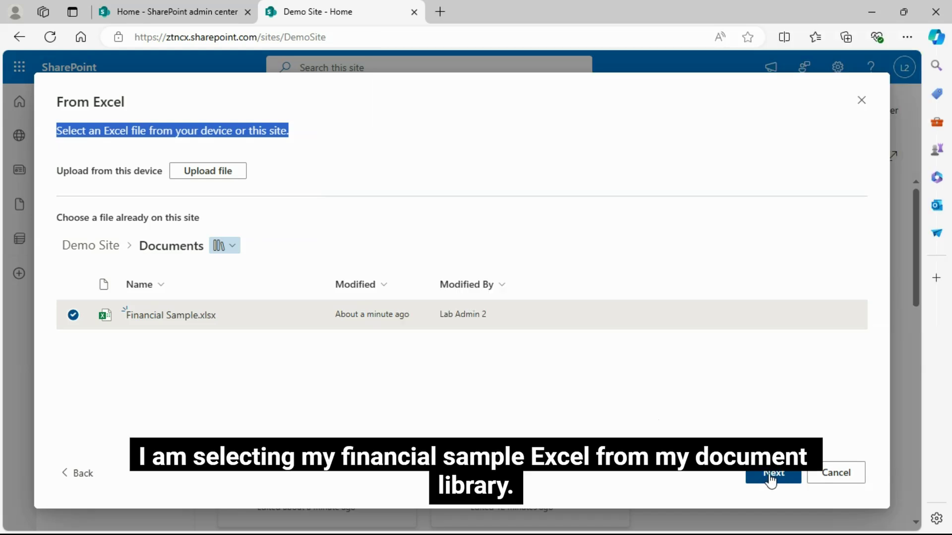
pyautogui.click(770, 476)
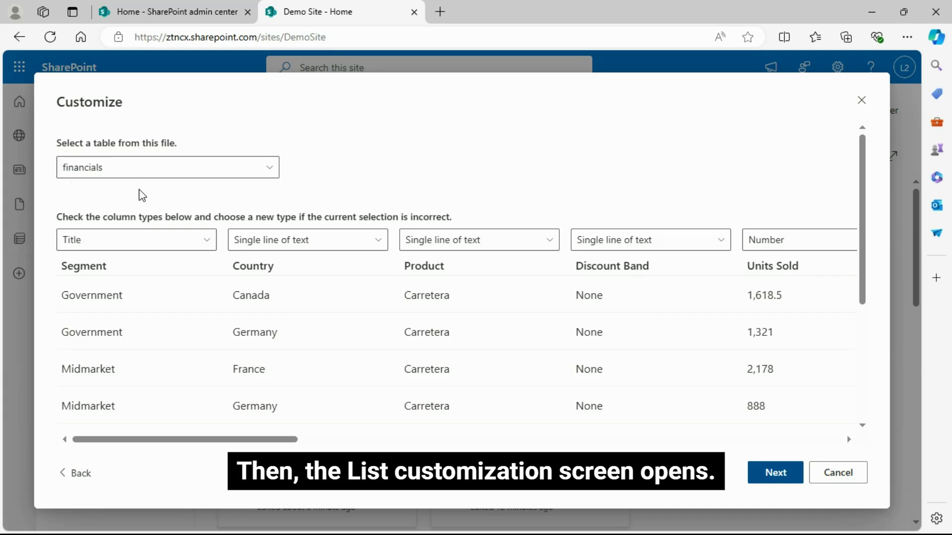
pyautogui.click(272, 171)
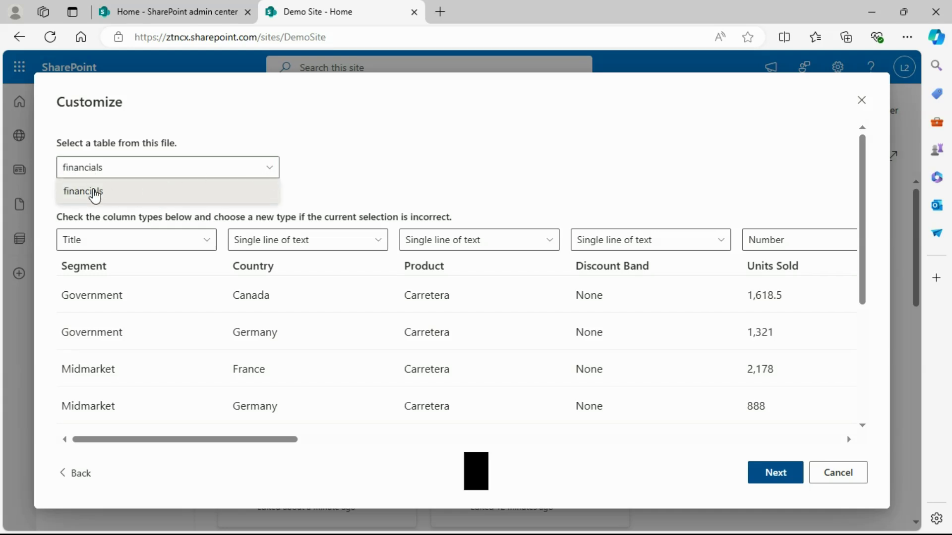
pyautogui.click(88, 194)
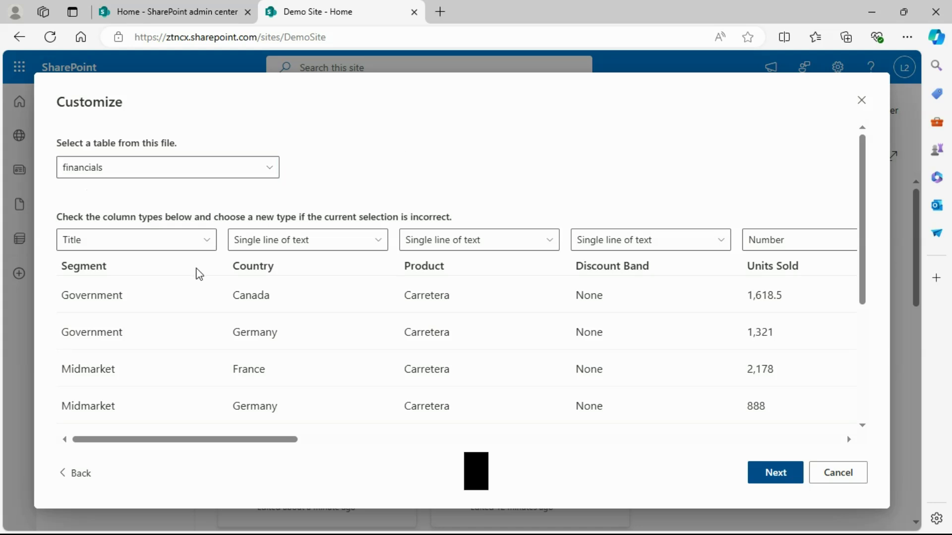
# Examine the previewed rows of the financials table and compare the column data with the assigned column types
pyautogui.scroll(-2, 100, 300)
pyautogui.scroll(2, 100, 307)
pyautogui.moveTo(58, 217); pyautogui.dragTo(476, 217)
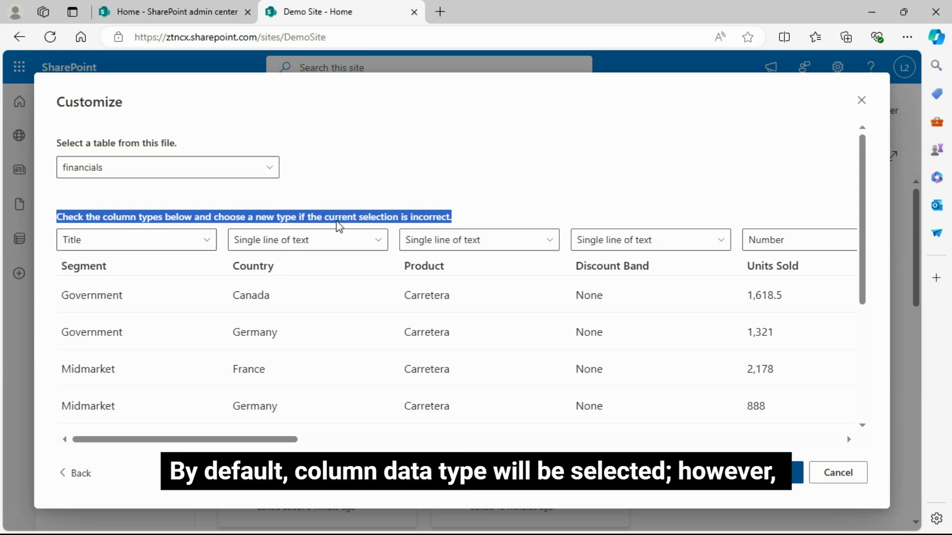
pyautogui.click(420, 171)
pyautogui.scroll(-5, 217, 353)
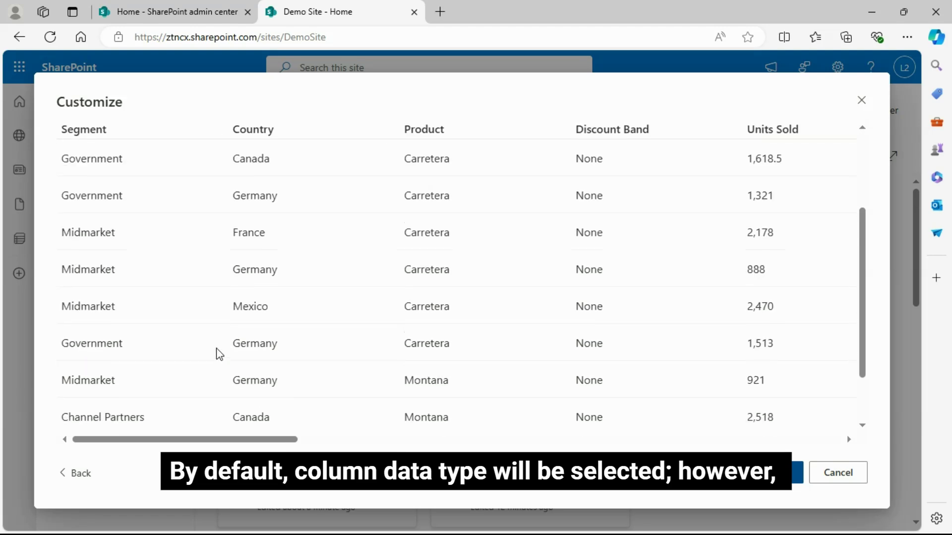
pyautogui.scroll(5, 215, 357)
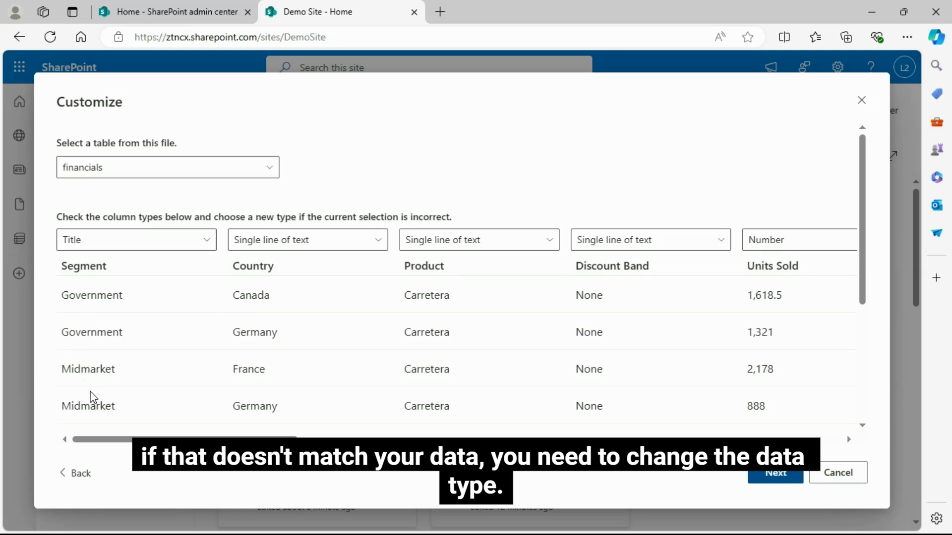
pyautogui.scroll(-2, 95, 336)
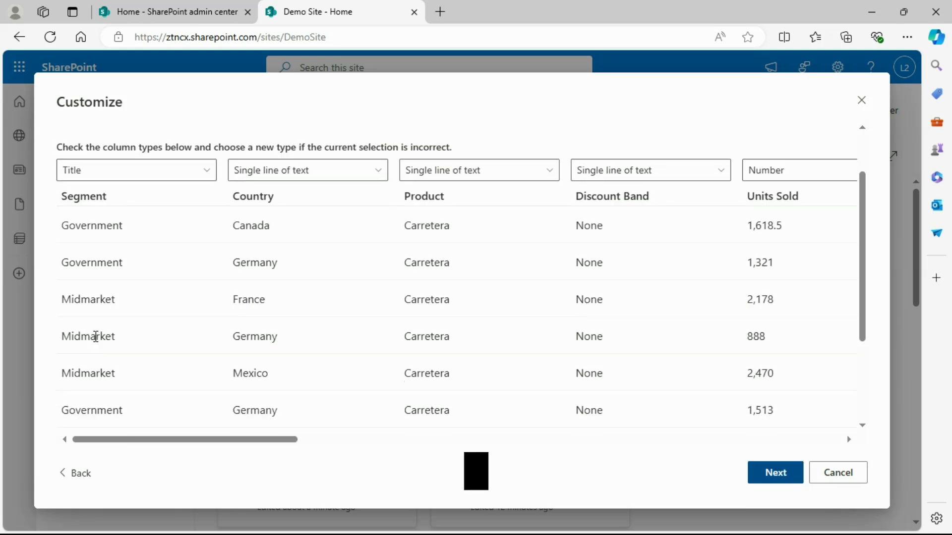
pyautogui.scroll(-4, 154, 343)
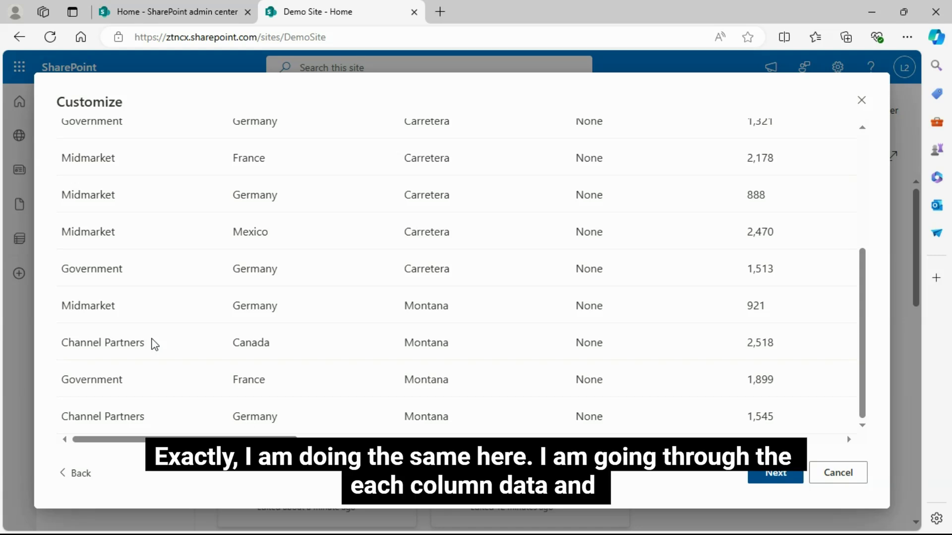
pyautogui.scroll(5, 153, 343)
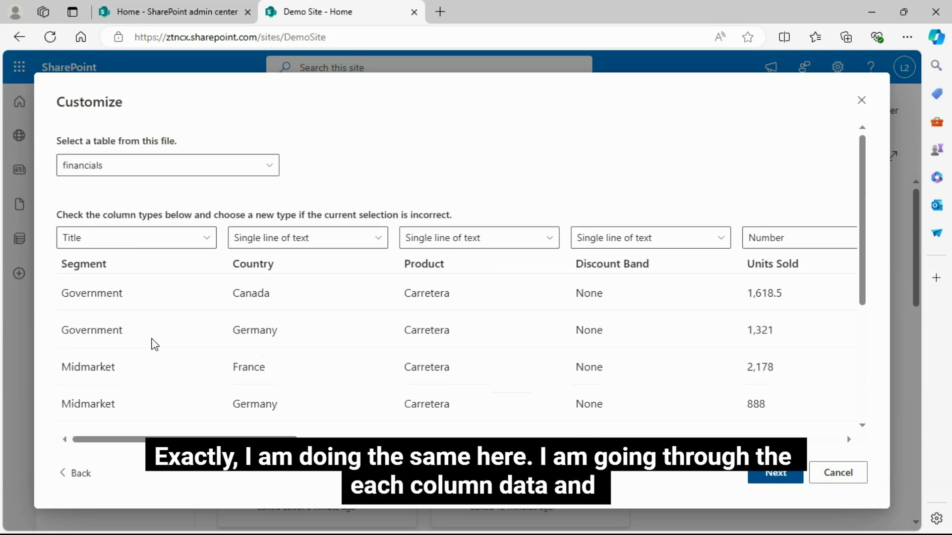
pyautogui.scroll(-2, 155, 344)
pyautogui.scroll(2, 111, 315)
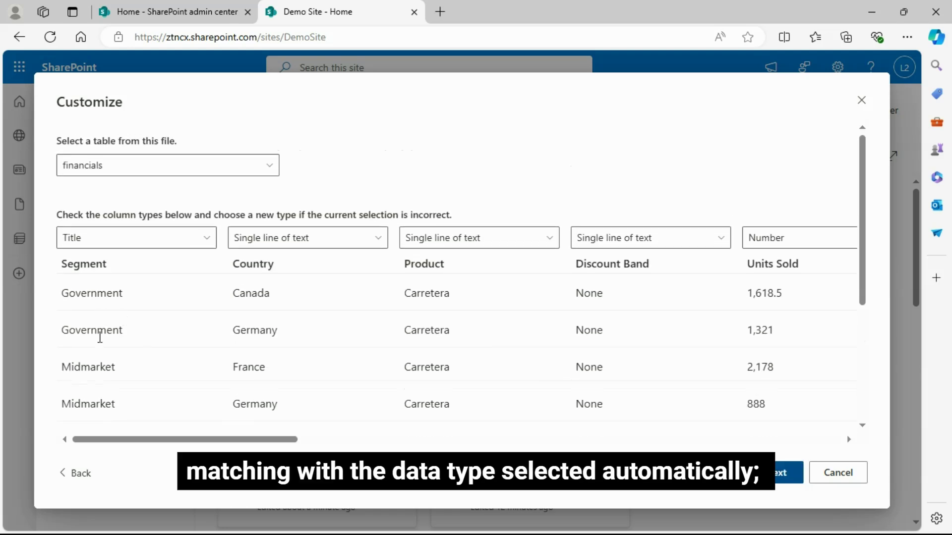
pyautogui.scroll(-5, 127, 362)
pyautogui.scroll(-1, 112, 344)
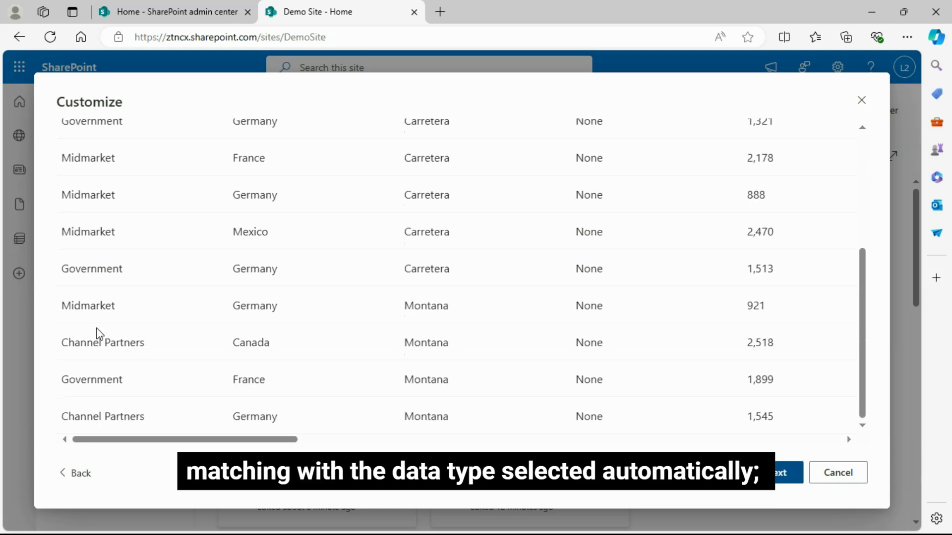
pyautogui.scroll(3, 113, 336)
pyautogui.scroll(-4, 114, 335)
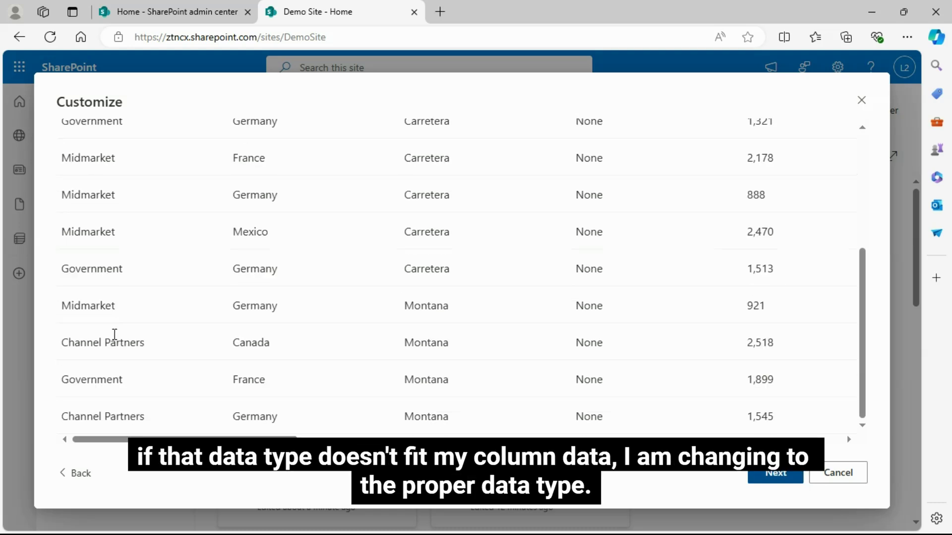
pyautogui.scroll(4, 114, 340)
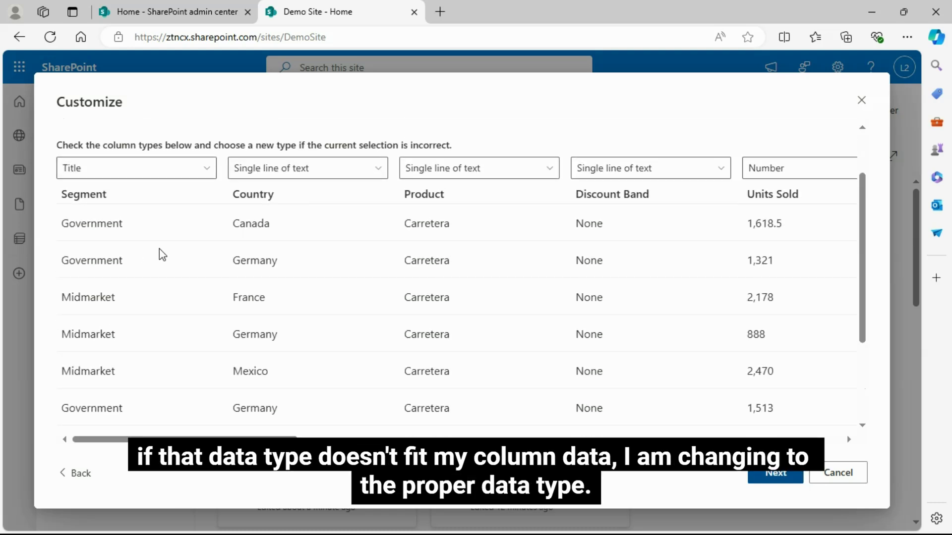
pyautogui.scroll(2, 106, 255)
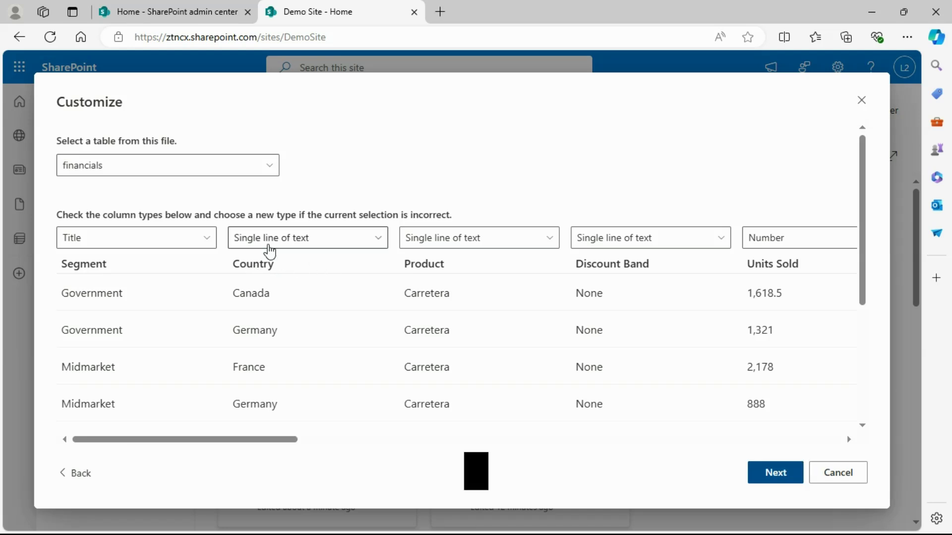
# Set the Country column's type to Choice and check it against the previewed country values
pyautogui.click(378, 244)
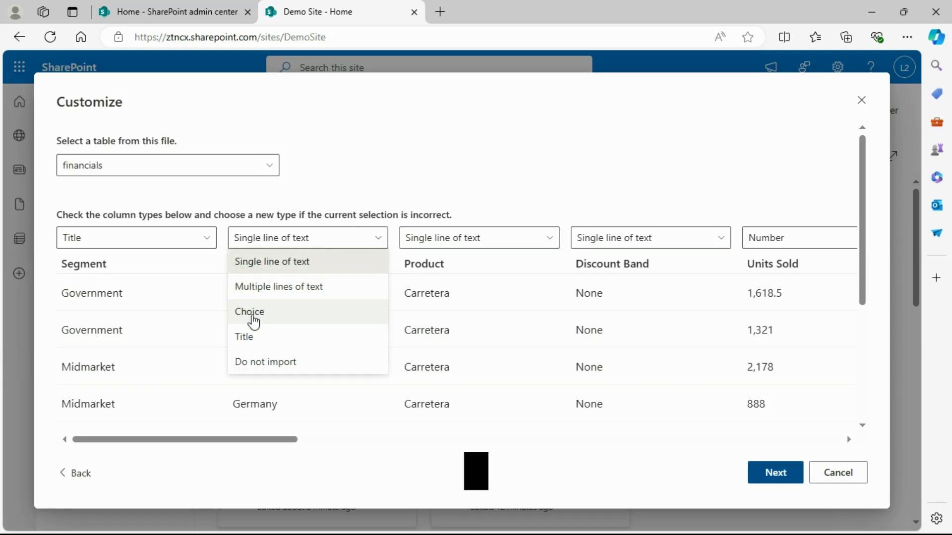
pyautogui.click(250, 312)
pyautogui.scroll(-4, 255, 319)
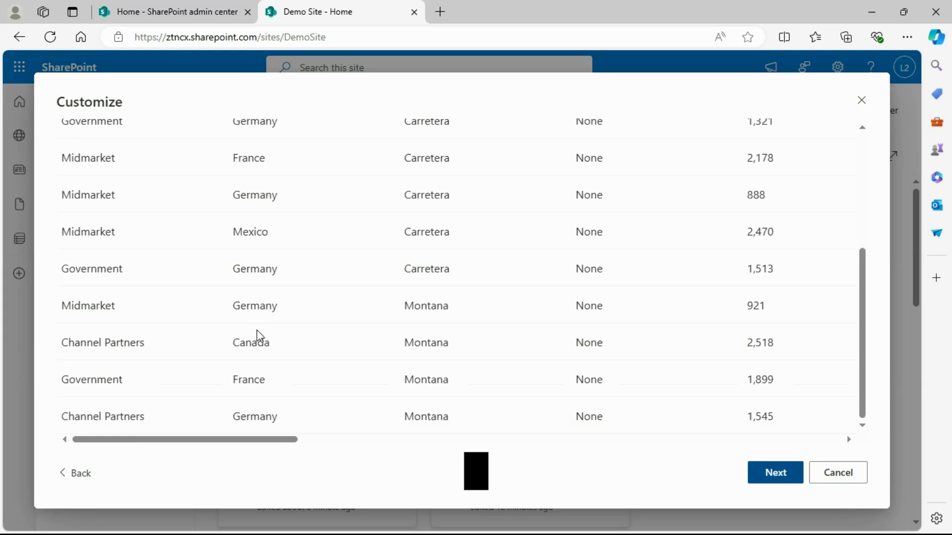
pyautogui.scroll(4, 263, 364)
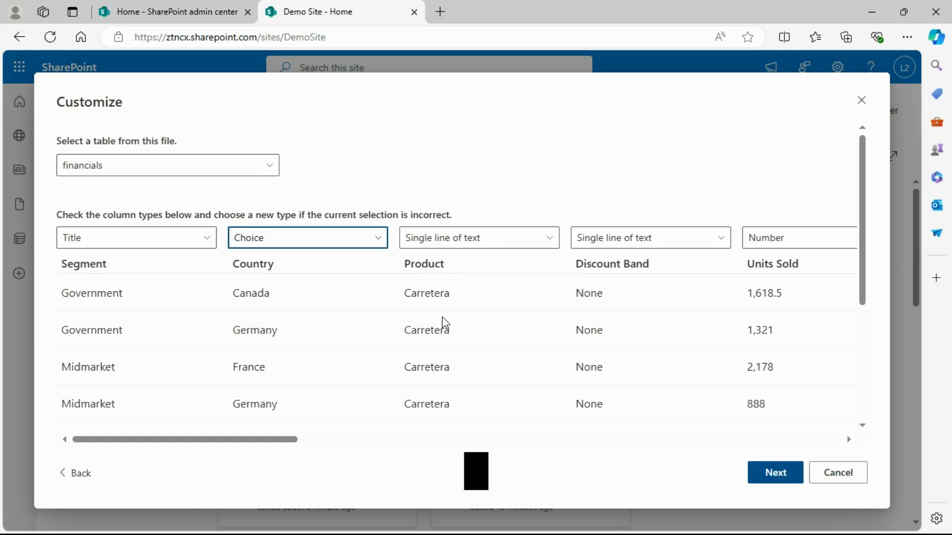
# Review the previewed product values and set the Product column's type to Choice
pyautogui.scroll(-1, 435, 290)
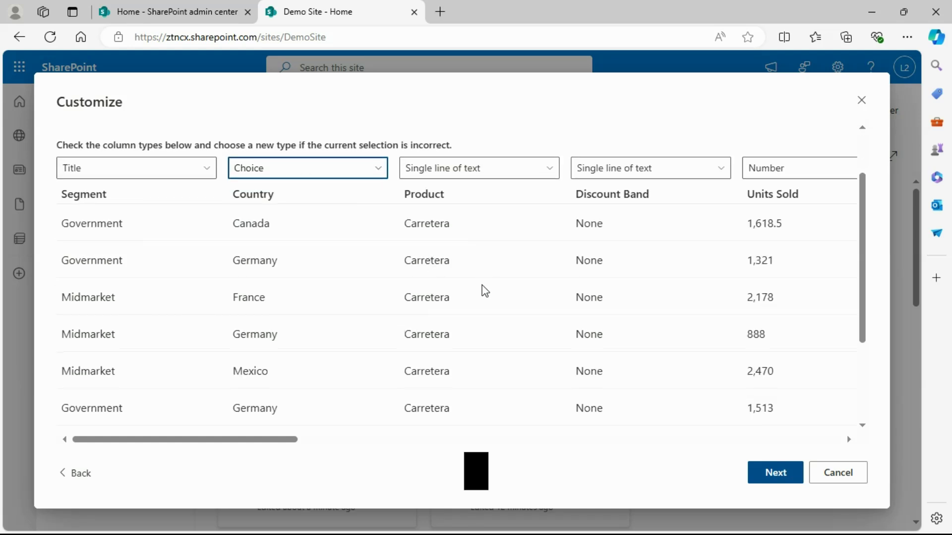
pyautogui.scroll(-2, 485, 303)
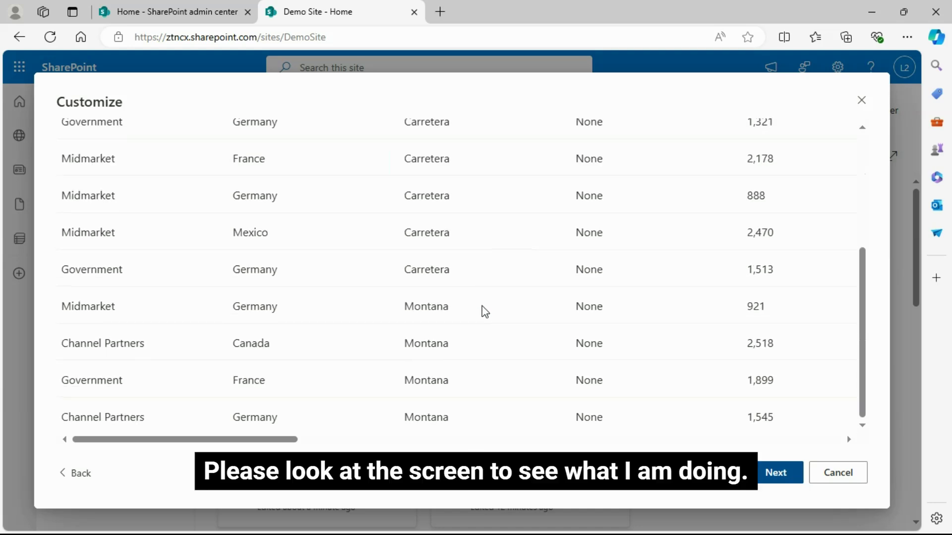
pyautogui.scroll(3, 484, 312)
pyautogui.scroll(-3, 485, 311)
pyautogui.scroll(3, 481, 310)
pyautogui.click(550, 245)
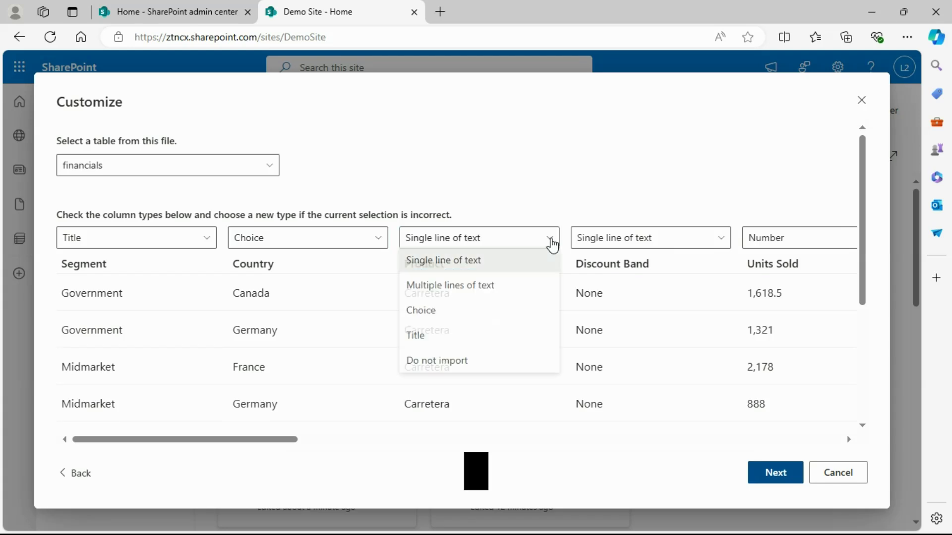
pyautogui.click(436, 313)
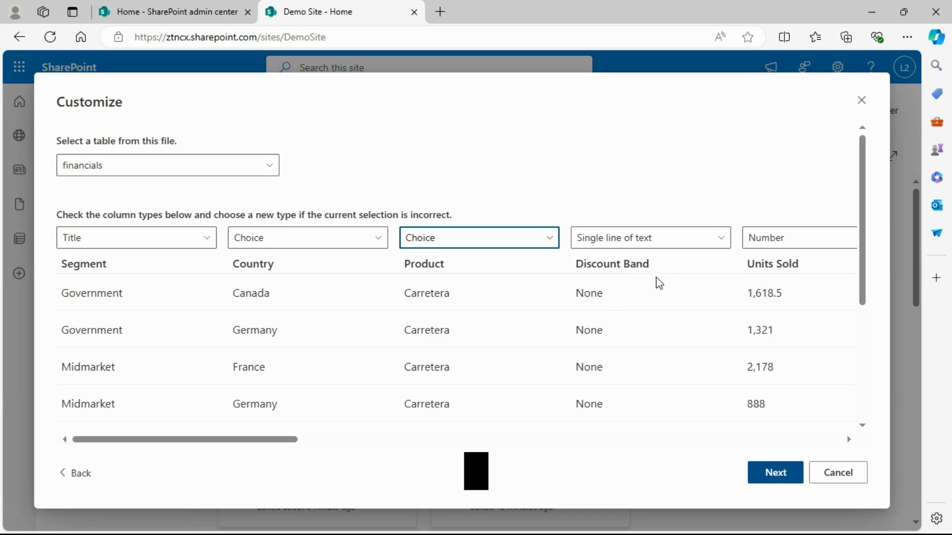
# Examine the previewed Discount Band, Units Sold and Manufacturing Price values against their assigned column types
pyautogui.scroll(-3, 614, 317)
pyautogui.scroll(3, 623, 337)
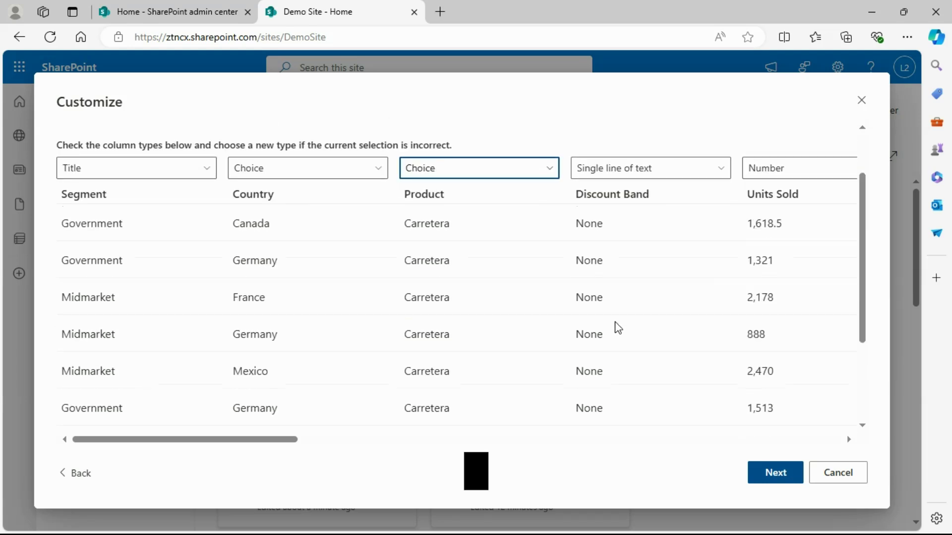
pyautogui.moveTo(292, 442); pyautogui.dragTo(412, 447)
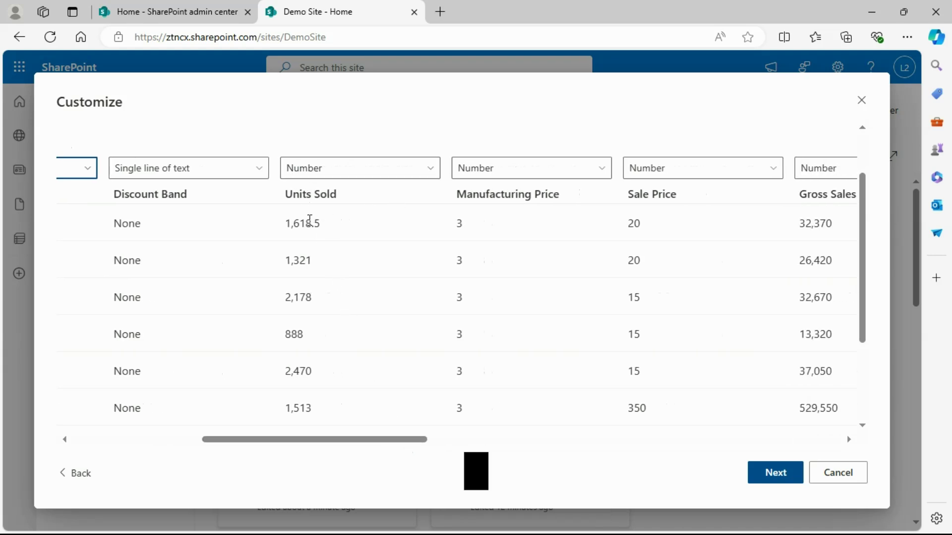
pyautogui.scroll(-3, 302, 213)
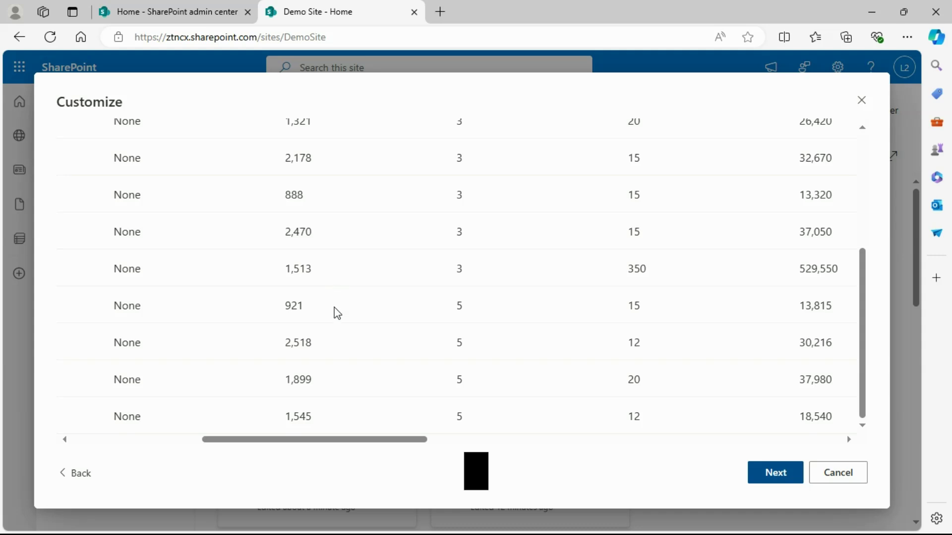
pyautogui.scroll(5, 322, 352)
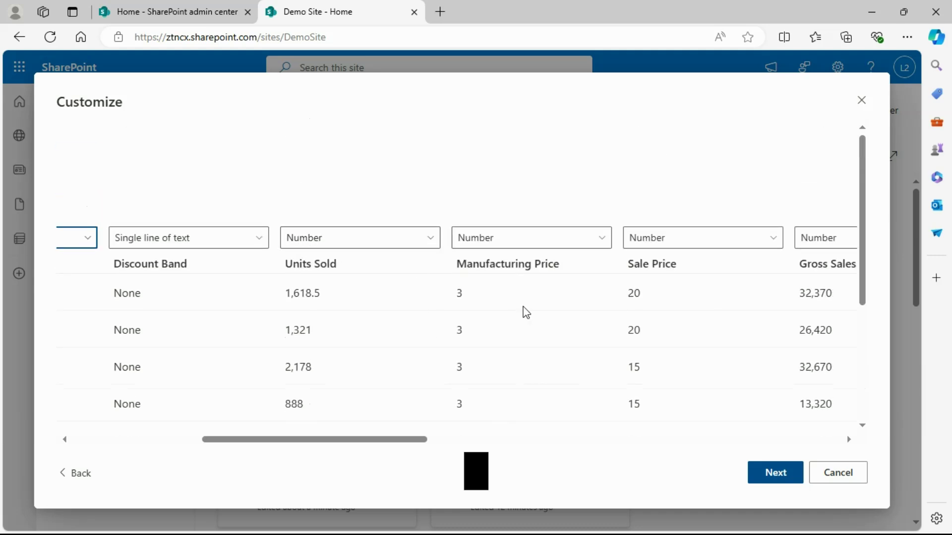
pyautogui.scroll(-4, 522, 336)
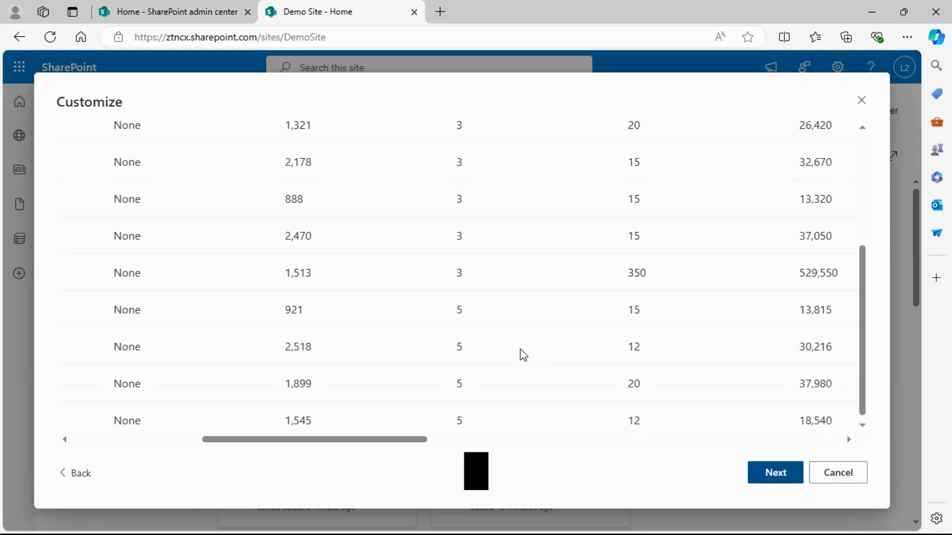
pyautogui.scroll(4, 520, 348)
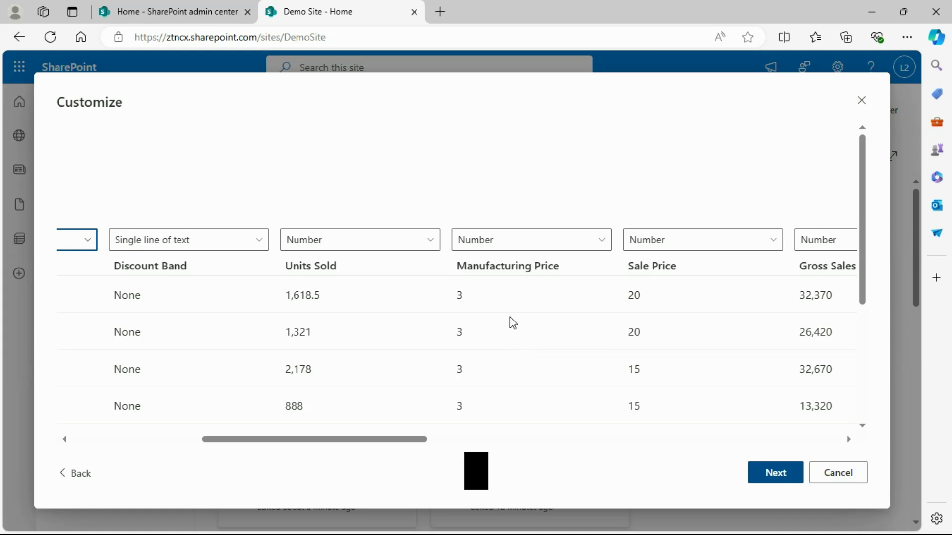
# Set the Manufacturing Price column's type to Currency
pyautogui.click(599, 243)
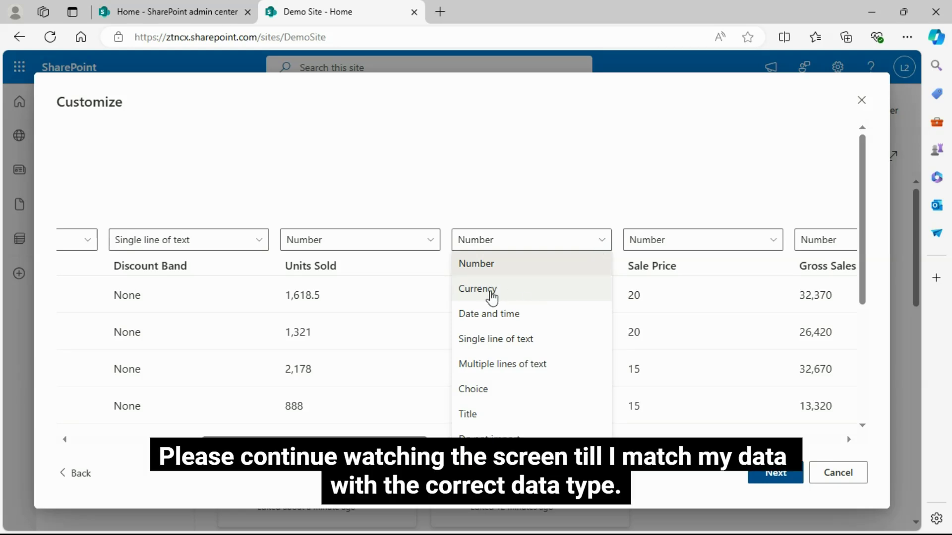
pyautogui.click(560, 130)
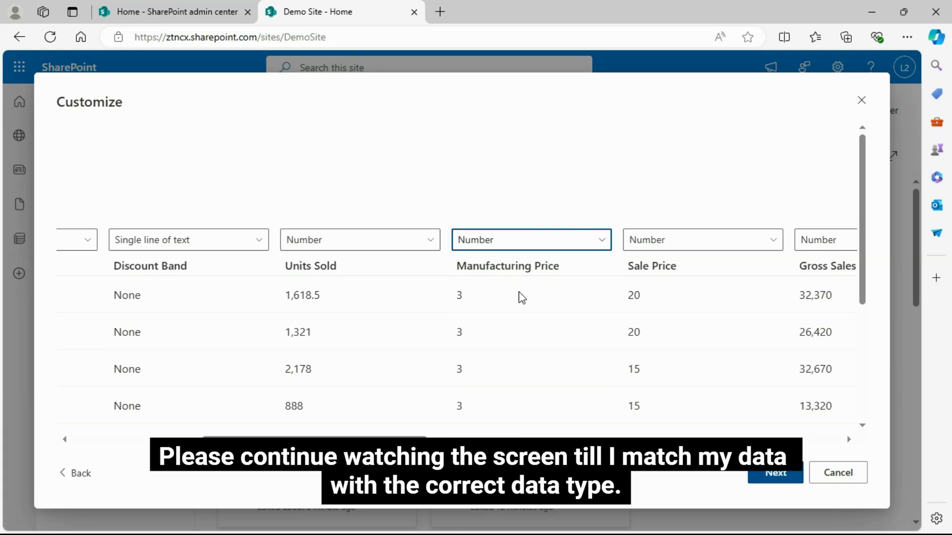
pyautogui.moveTo(412, 440); pyautogui.dragTo(484, 445)
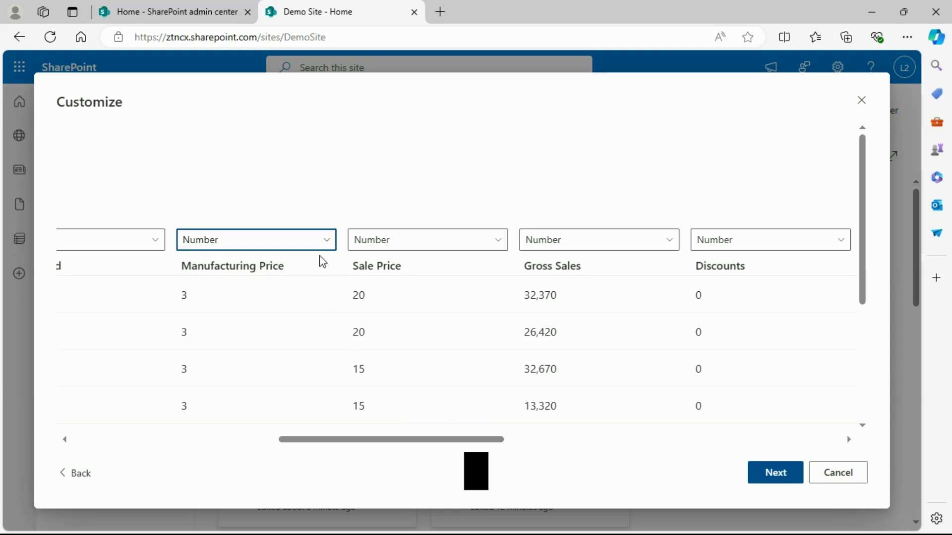
pyautogui.click(328, 245)
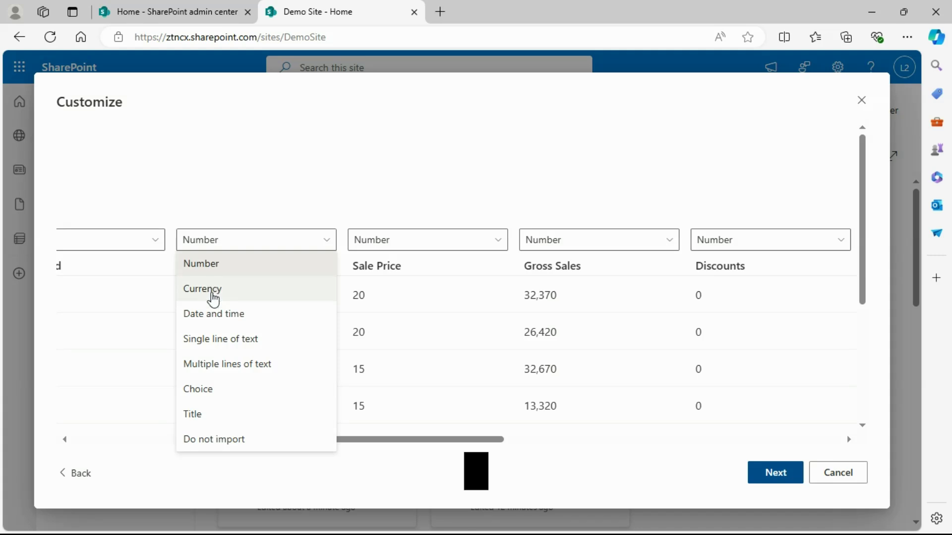
pyautogui.click(213, 297)
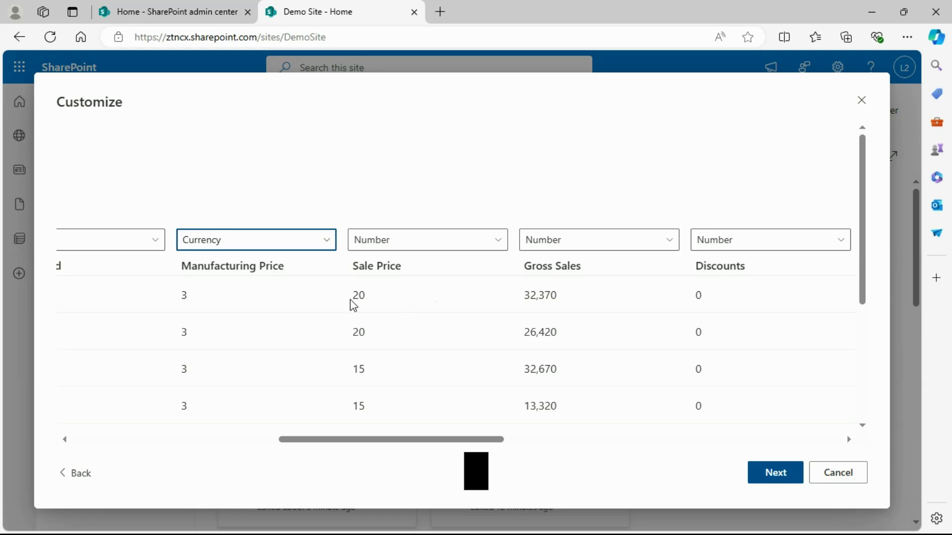
# Set the types of the Sale Price and Gross Sales columns to Currency
pyautogui.click(497, 245)
pyautogui.click(497, 245)
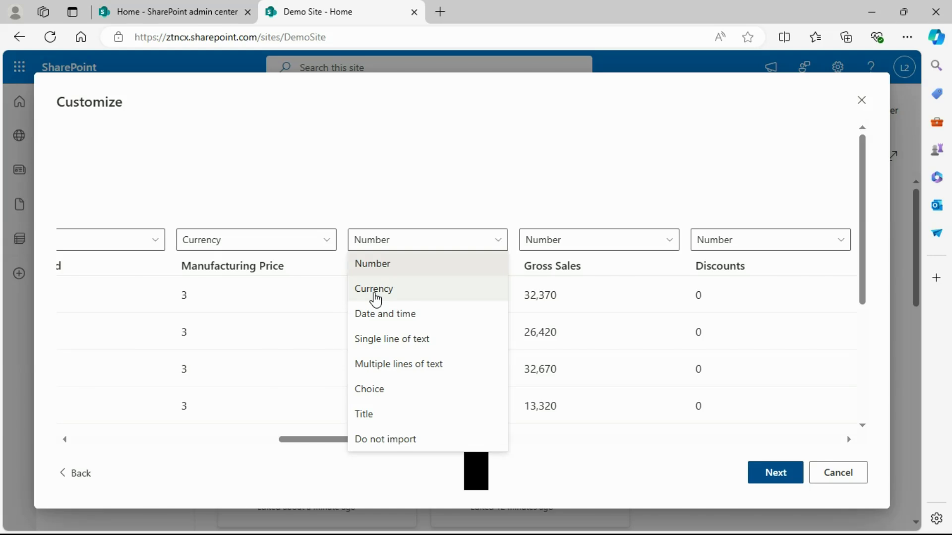
pyautogui.click(375, 293)
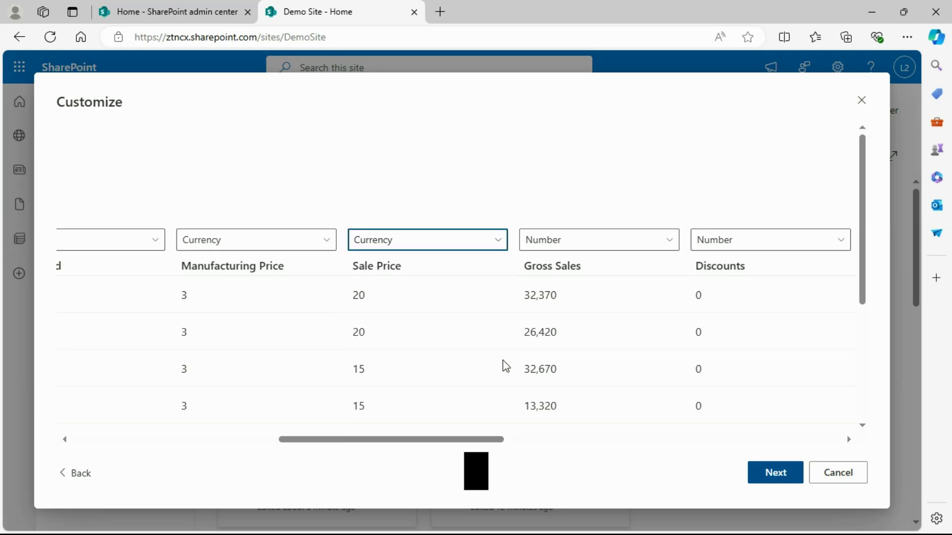
pyautogui.moveTo(485, 440); pyautogui.dragTo(552, 439)
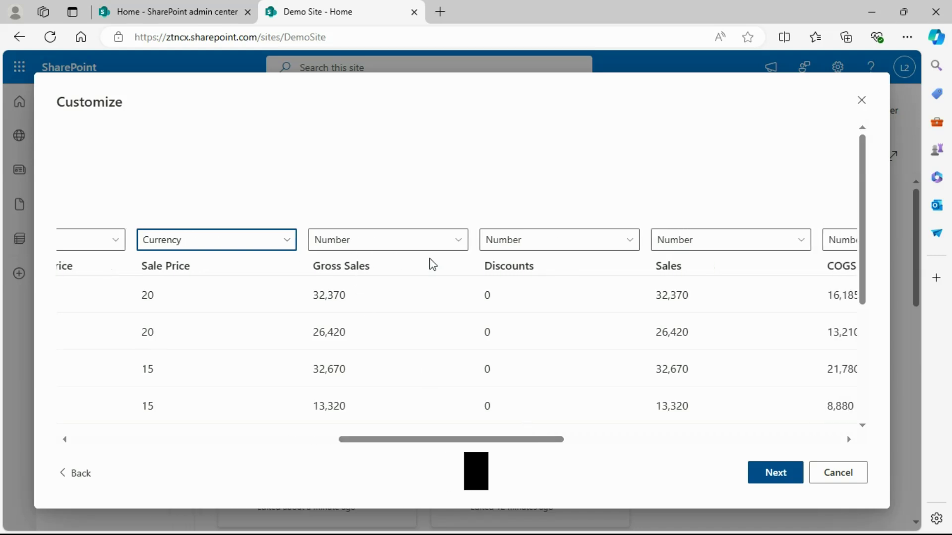
pyautogui.click(454, 245)
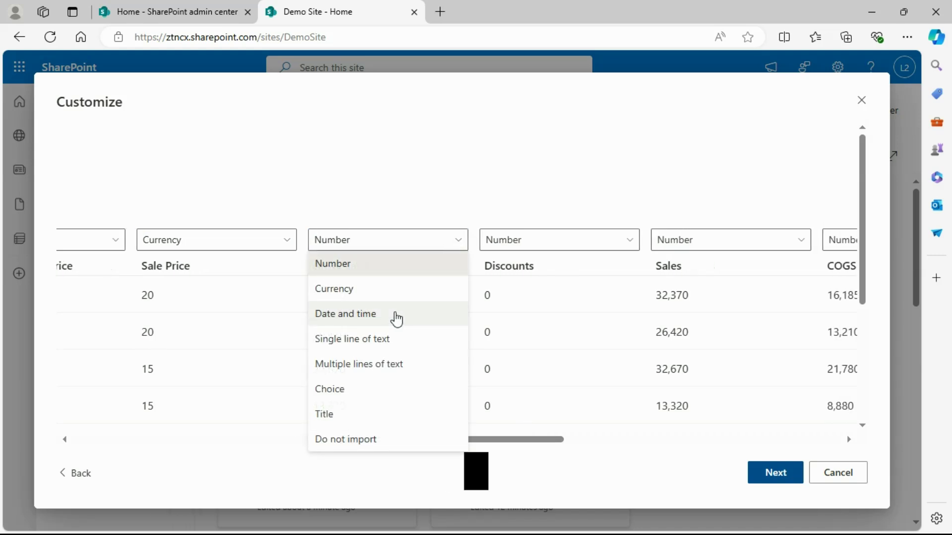
pyautogui.click(346, 291)
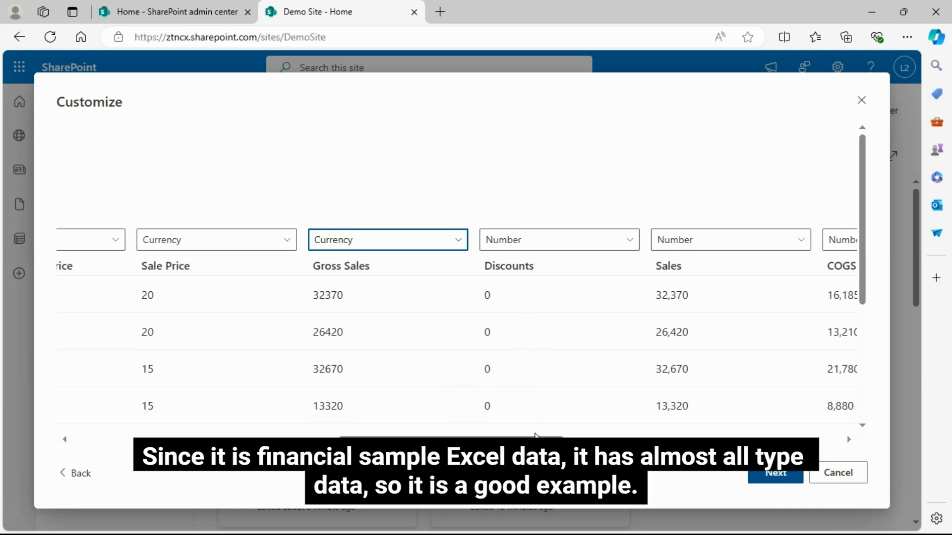
# Set the Sales column's type to Currency, leaving Discounts as Number
pyautogui.hscroll(5, 560, 426)
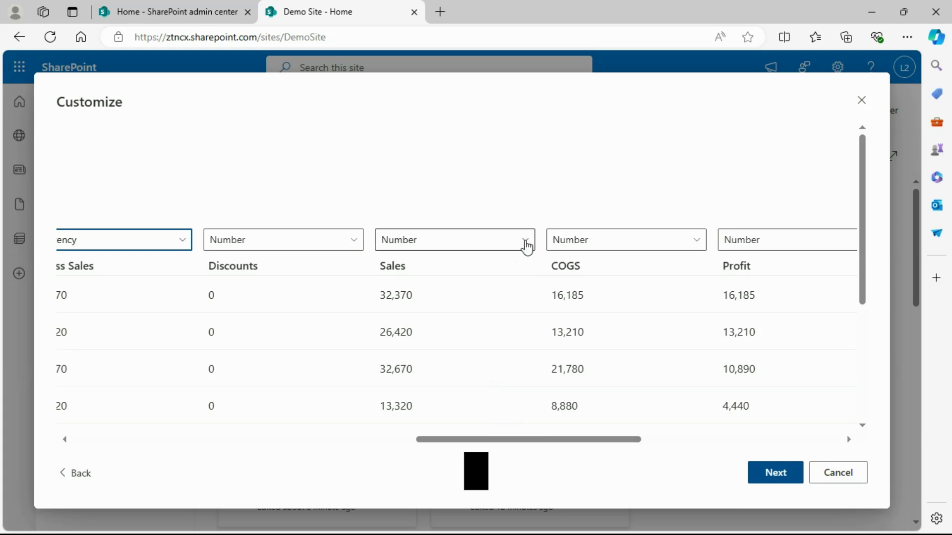
pyautogui.click(525, 243)
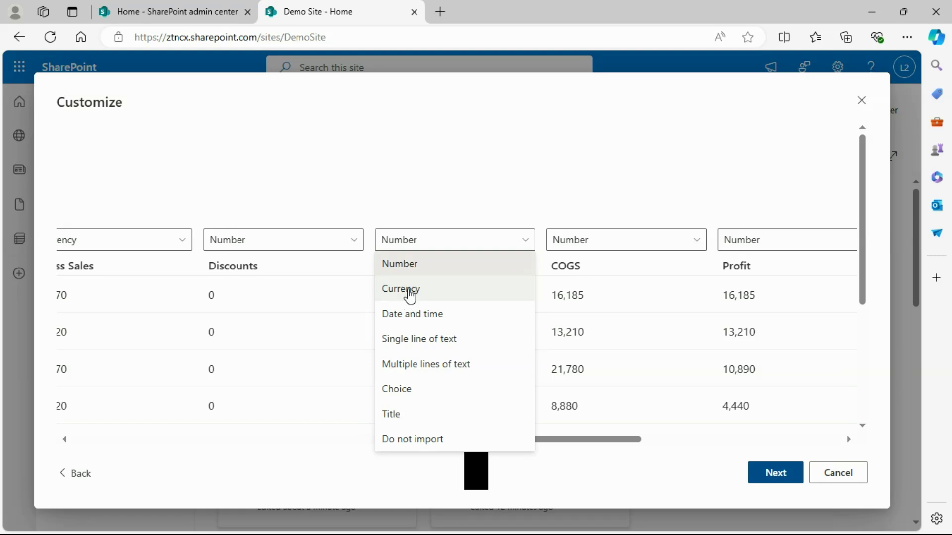
pyautogui.click(472, 176)
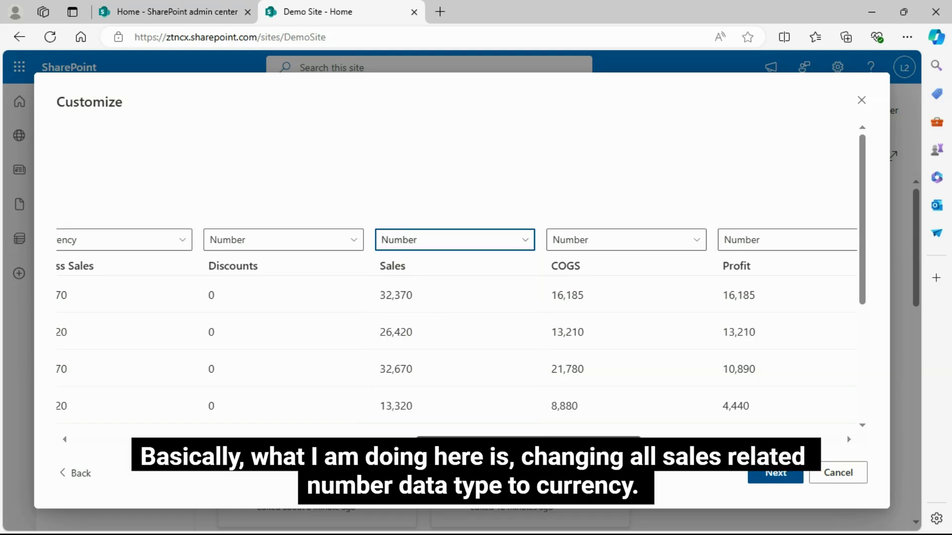
pyautogui.hscroll(2, 408, 320)
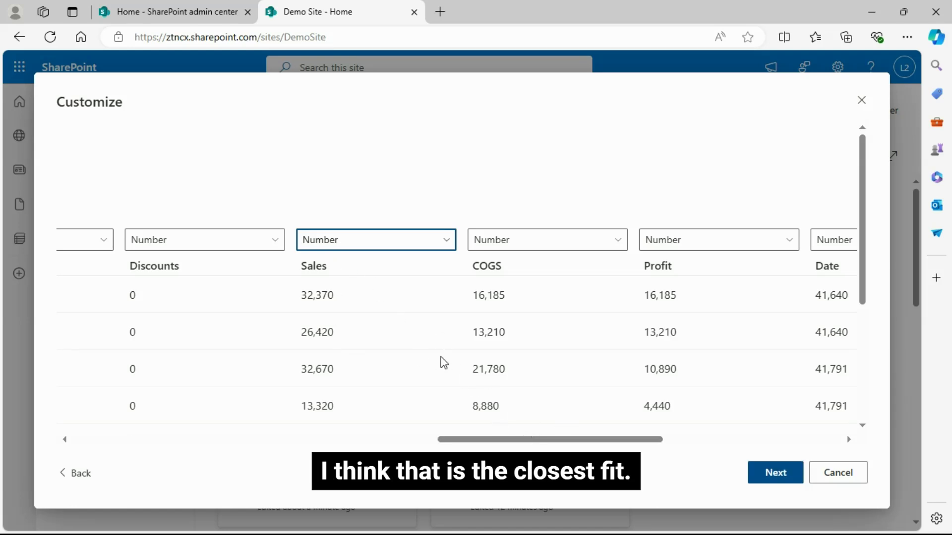
pyautogui.moveTo(498, 439); pyautogui.dragTo(518, 450)
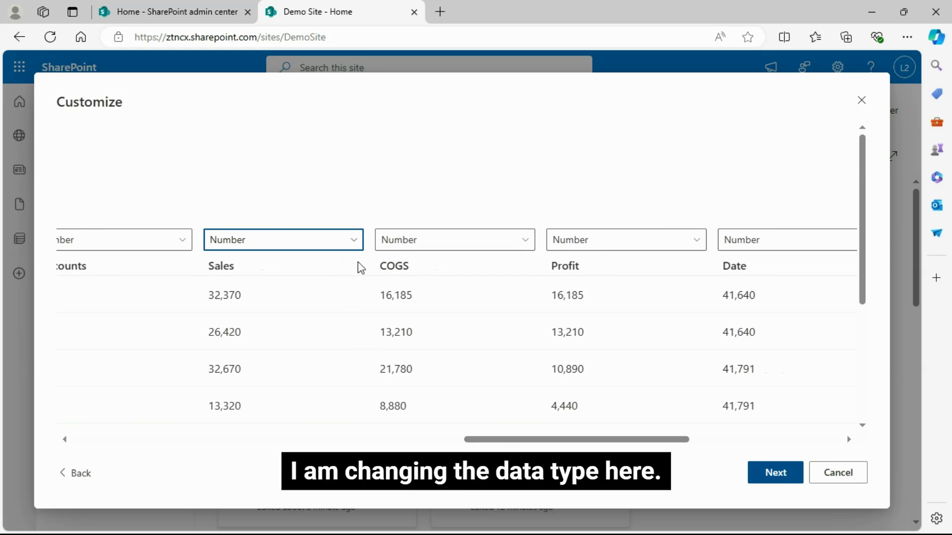
pyautogui.click(356, 242)
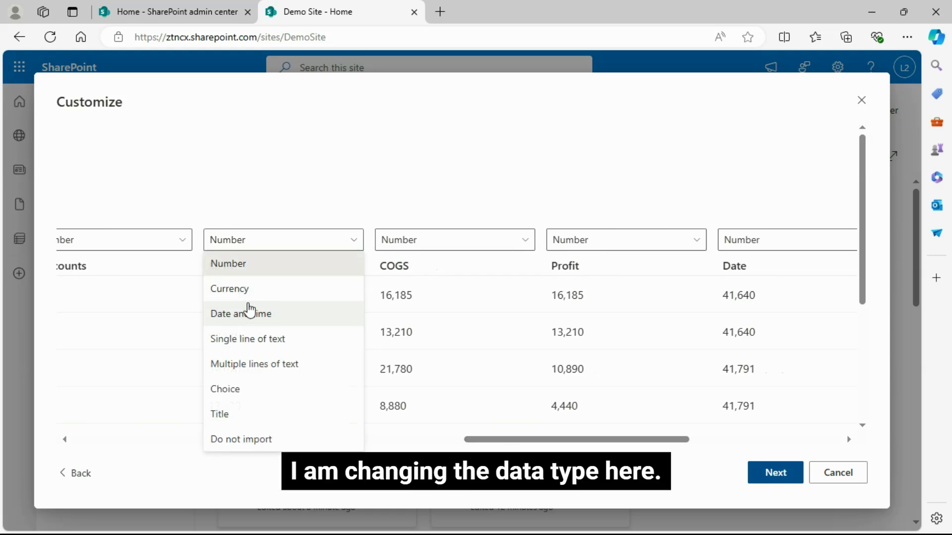
pyautogui.click(239, 289)
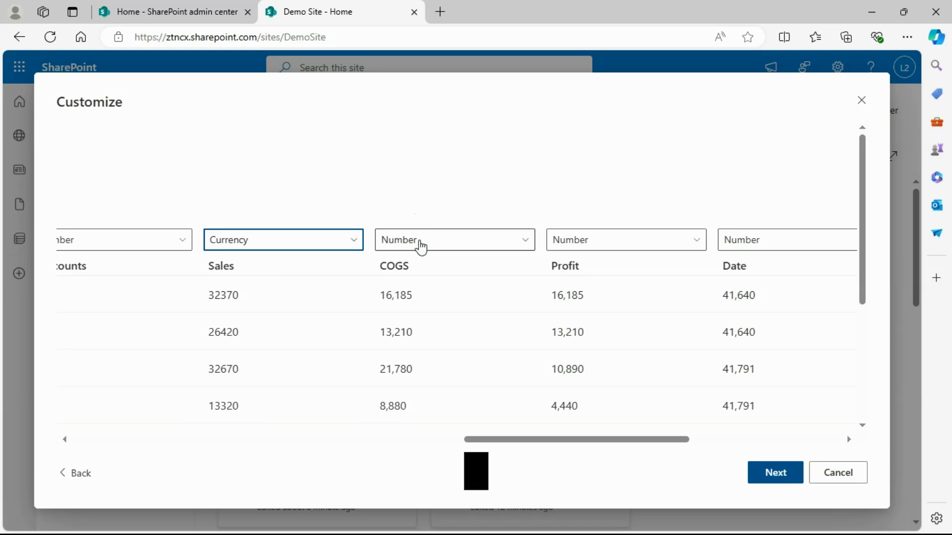
# Set the Profit column's type to Currency and the Date column's type to Date and time
pyautogui.moveTo(548, 441); pyautogui.dragTo(596, 440)
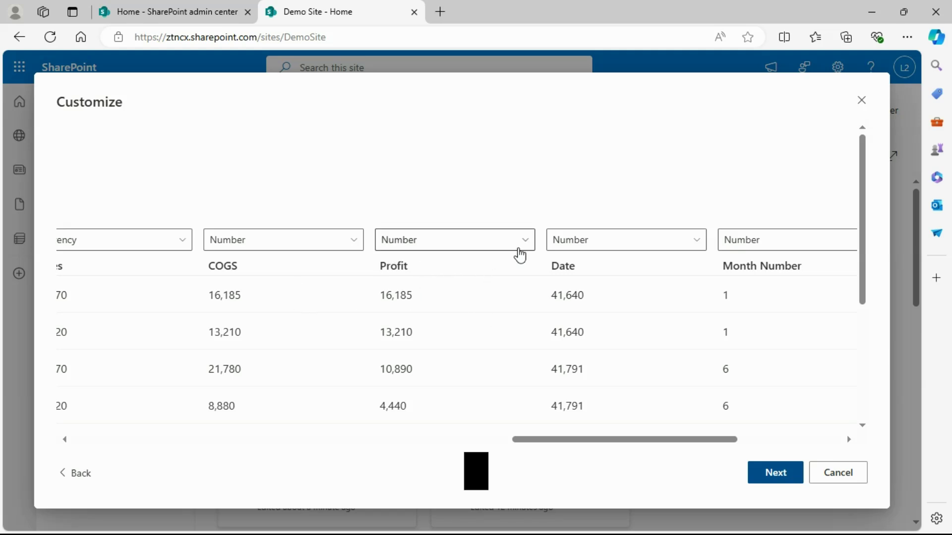
pyautogui.click(526, 243)
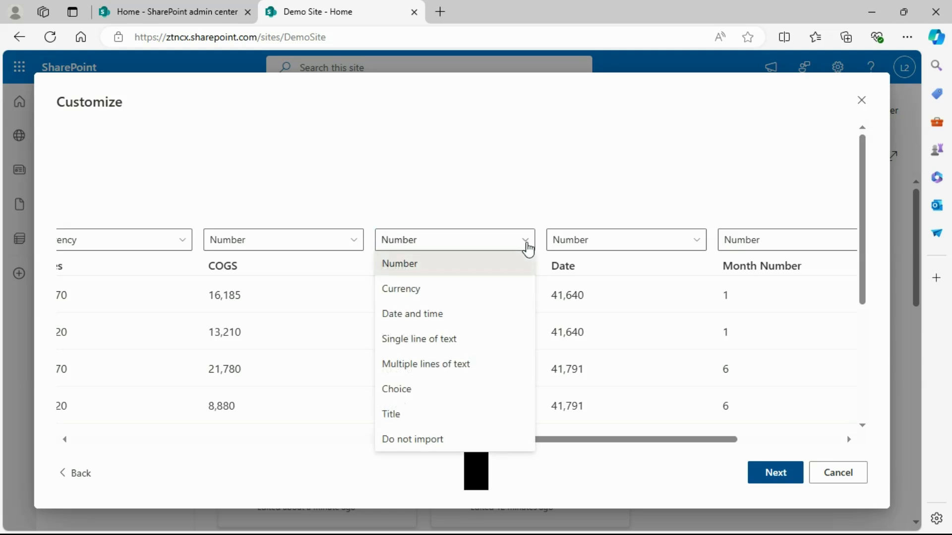
pyautogui.click(423, 286)
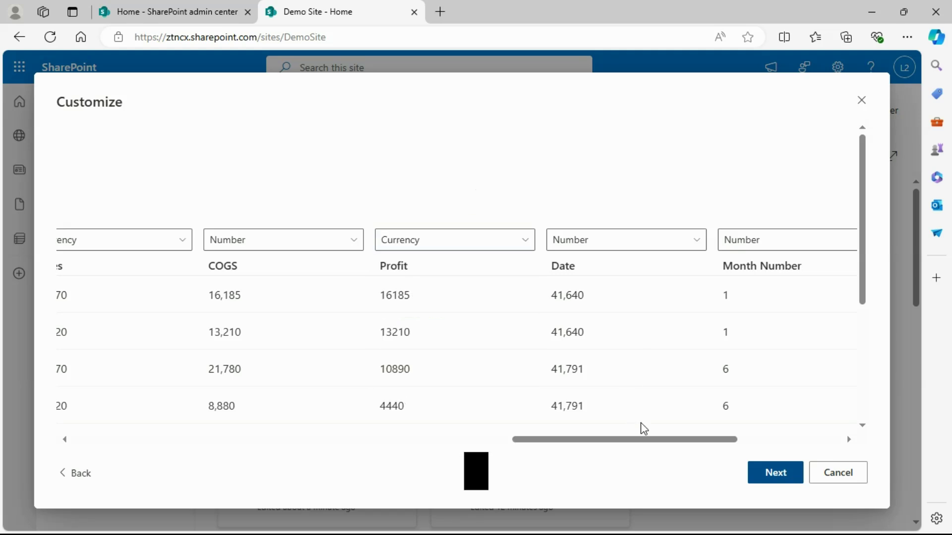
pyautogui.moveTo(628, 441); pyautogui.dragTo(703, 443)
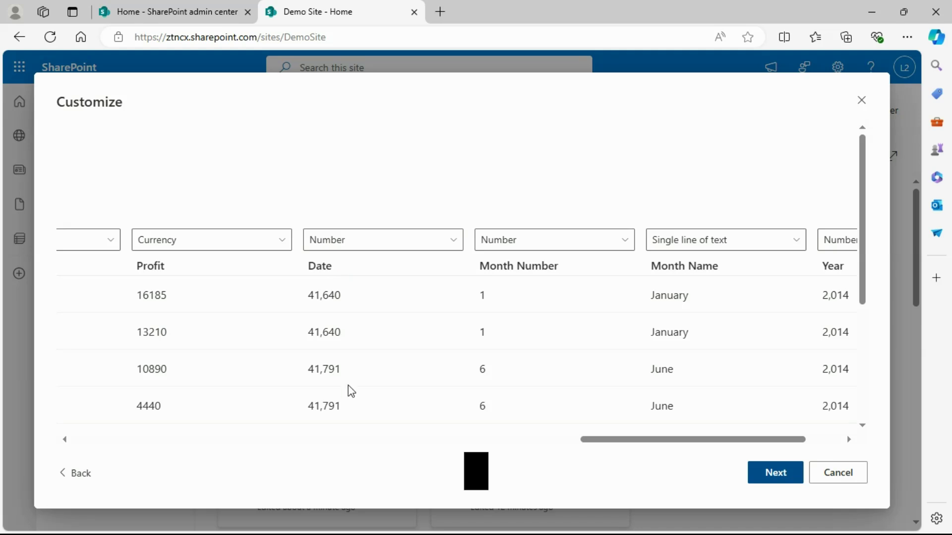
pyautogui.click(453, 244)
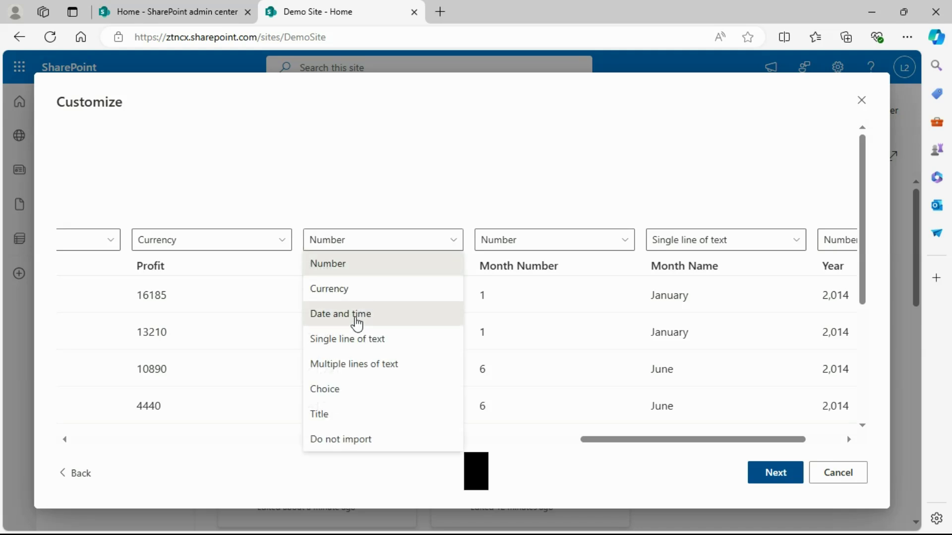
pyautogui.click(356, 322)
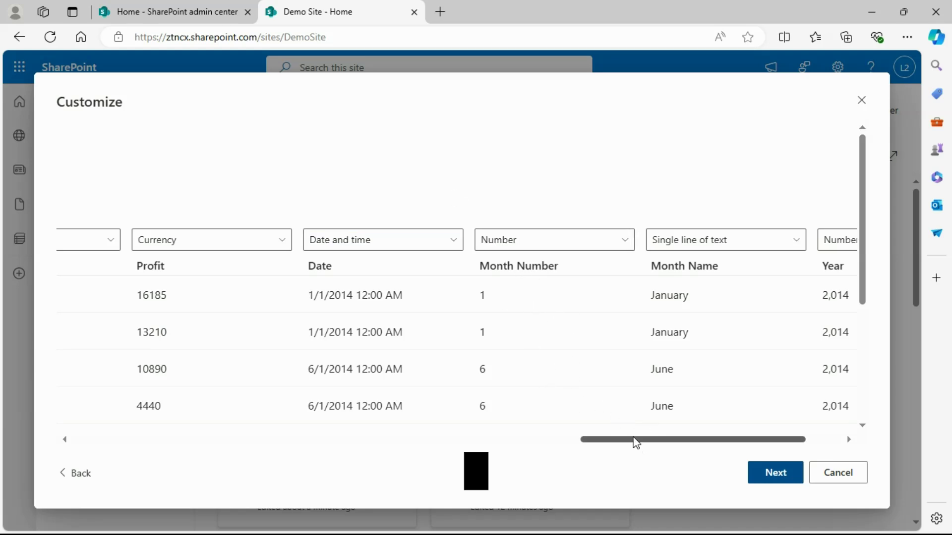
# Review the Month Number, Month Name and Year columns, and accept the column types to continue to the list's name and description
pyautogui.moveTo(636, 443); pyautogui.dragTo(671, 441)
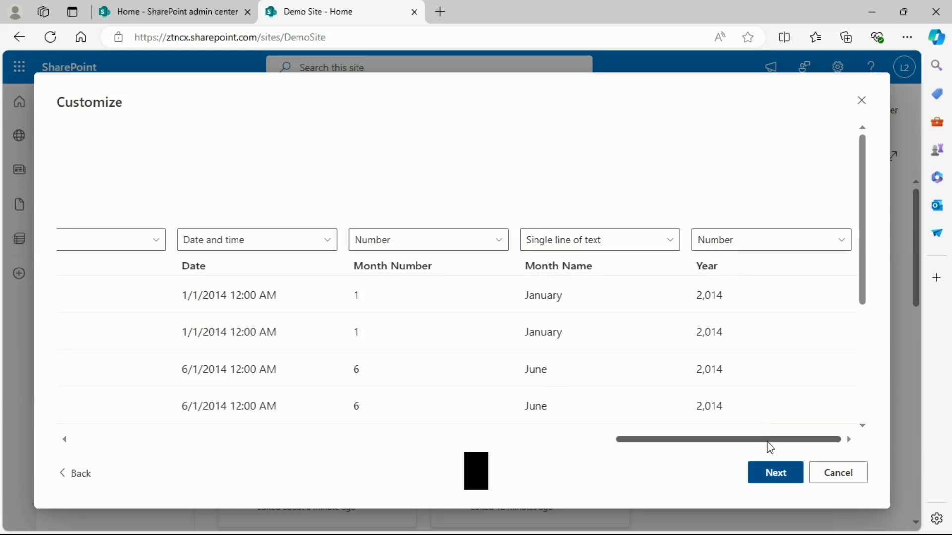
pyautogui.moveTo(784, 446); pyautogui.dragTo(815, 434)
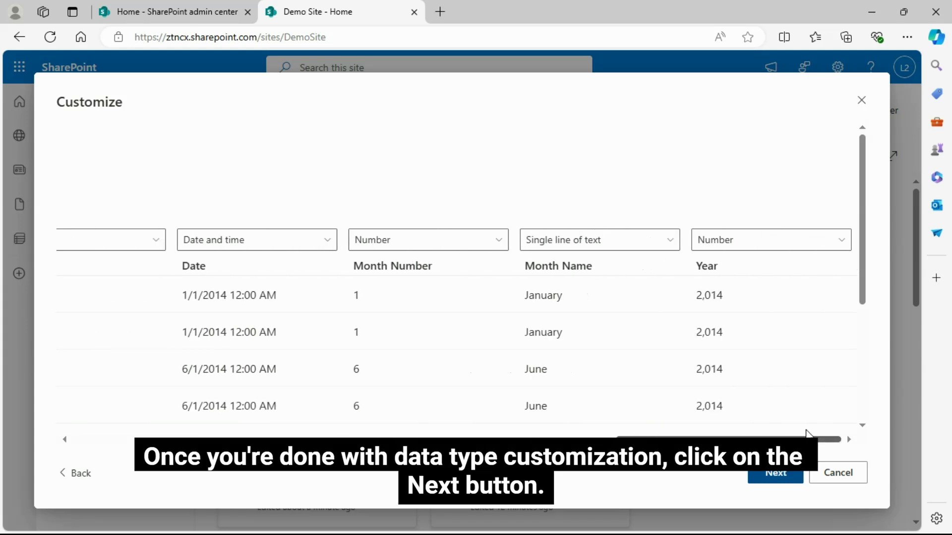
pyautogui.click(787, 477)
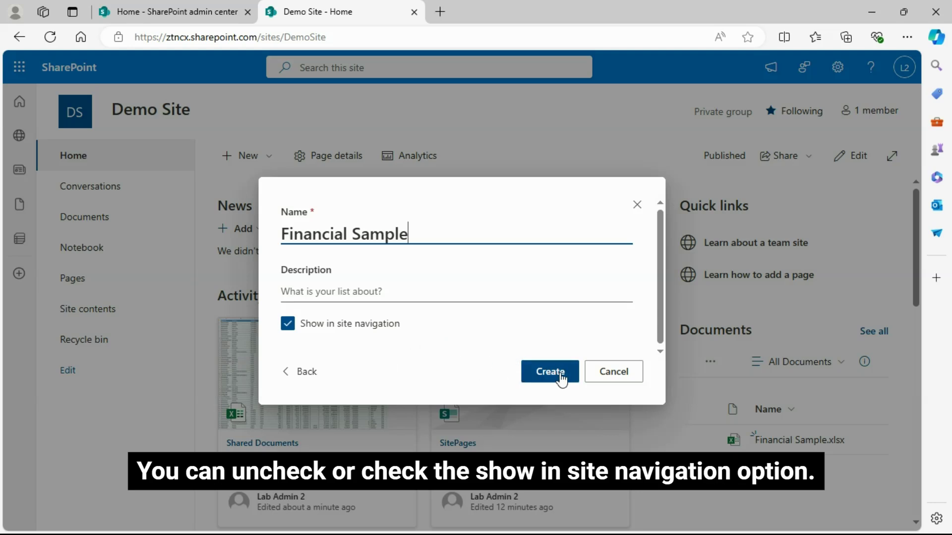
# Enter the list description "This list contains financial sample data."
pyautogui.click(347, 291)
pyautogui.write('This is financial sample')
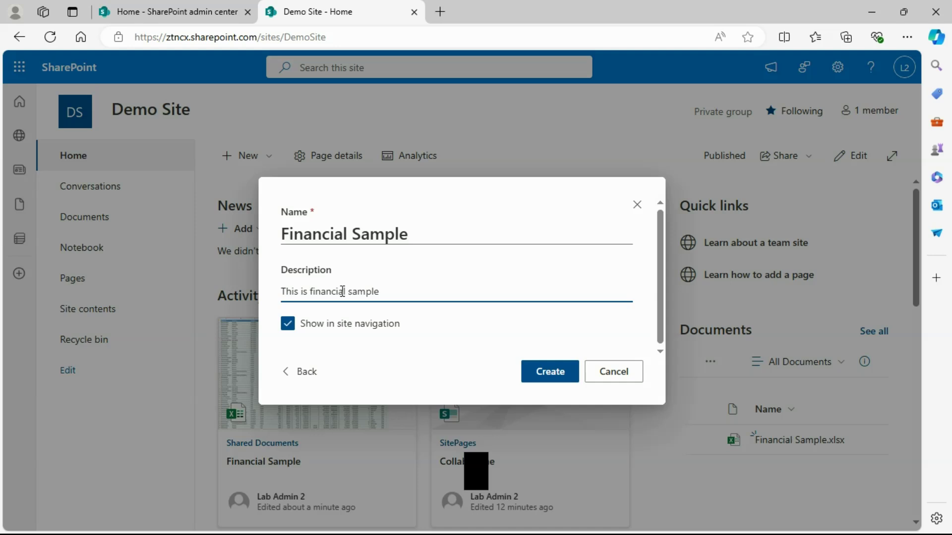
pyautogui.doubleClick(304, 292)
pyautogui.write('list o')
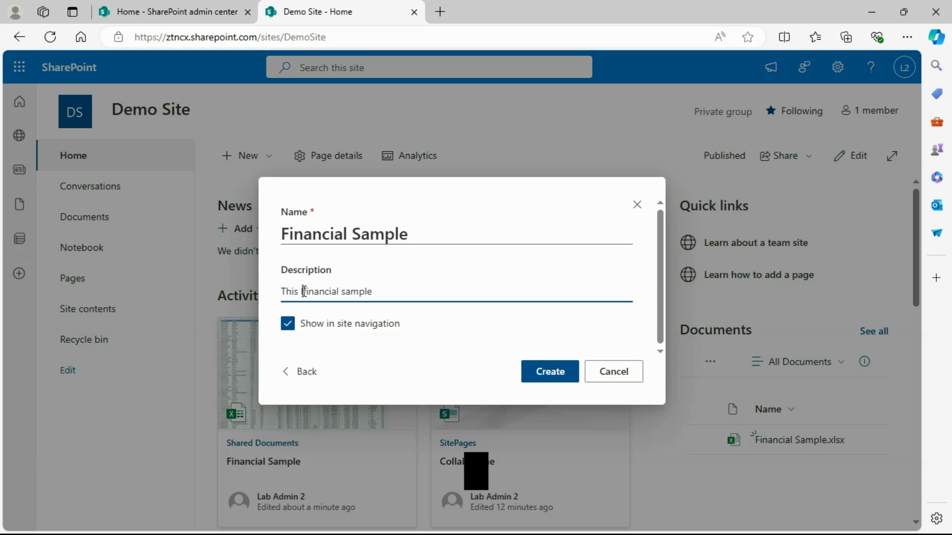
pyautogui.write('ontains')
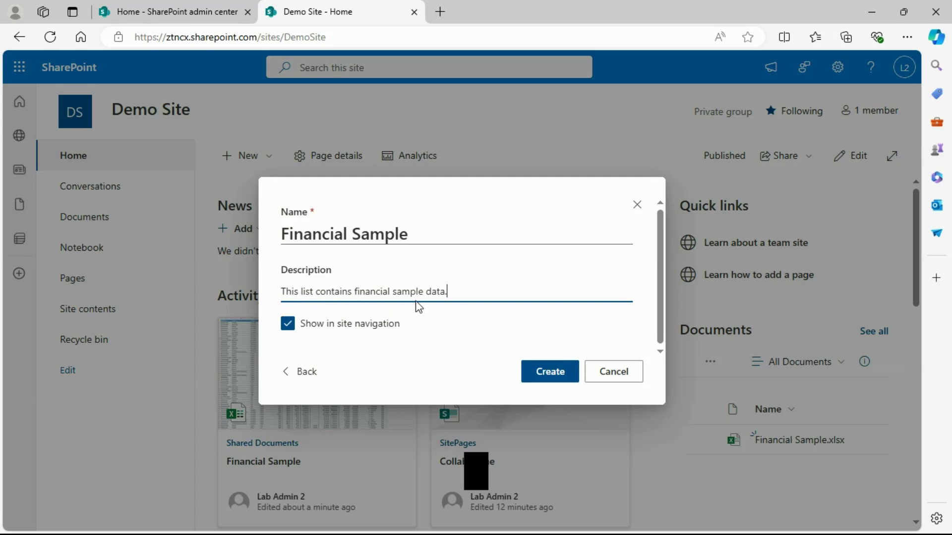
# Create the Financial Sample list with the entered description, keeping it shown in the site navigation
pyautogui.click(550, 372)
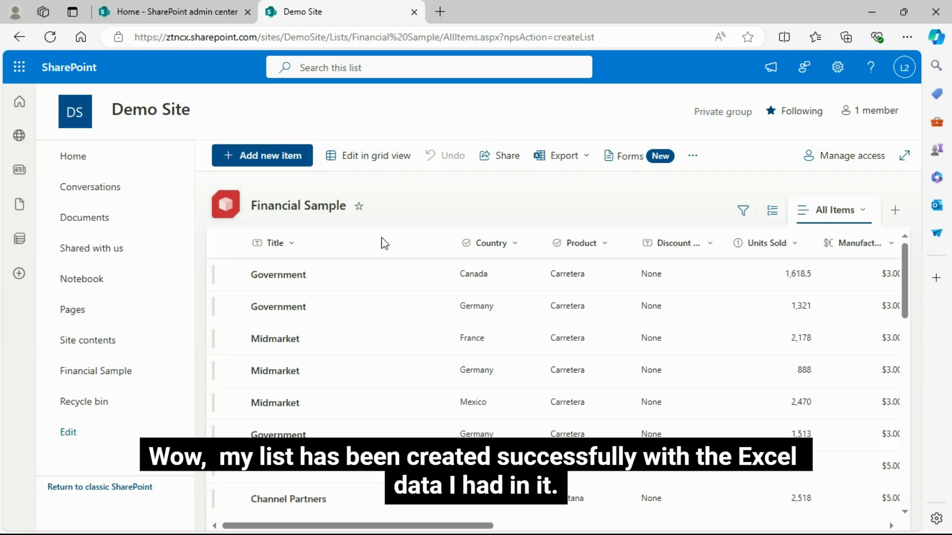
# Examine the imported rows of the Financial Sample list and the options available for its All Items view
pyautogui.scroll(-2, 322, 340)
pyautogui.scroll(-8, 317, 342)
pyautogui.scroll(4, 322, 342)
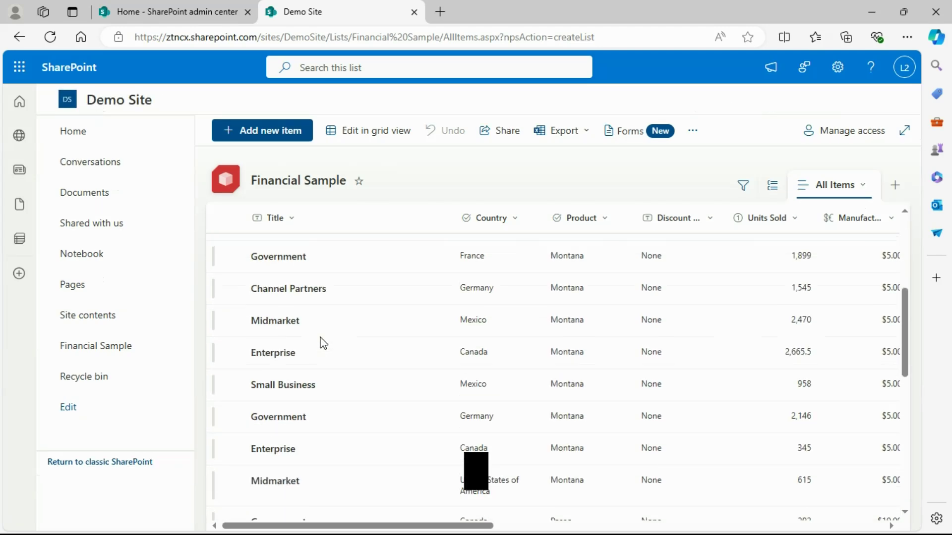
pyautogui.scroll(5, 320, 341)
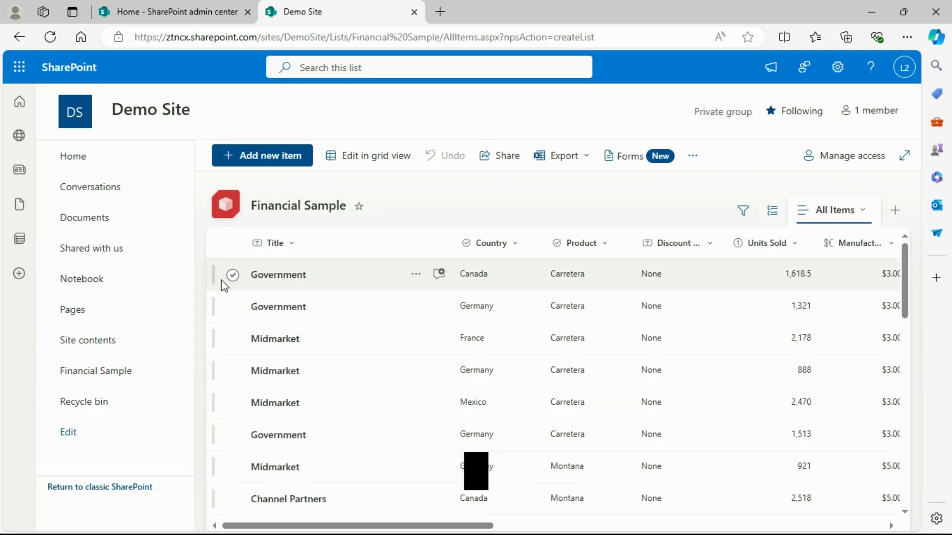
pyautogui.moveTo(493, 528); pyautogui.dragTo(459, 530)
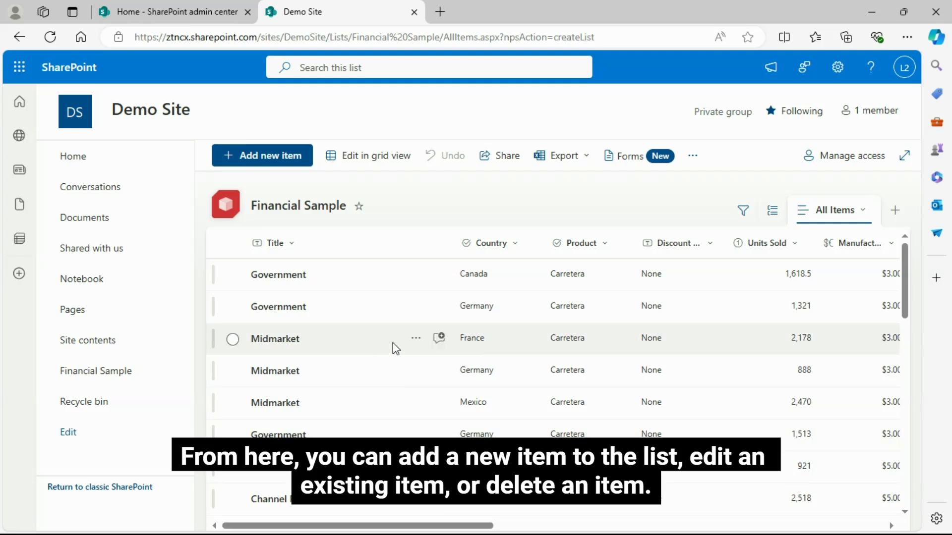
pyautogui.click(864, 213)
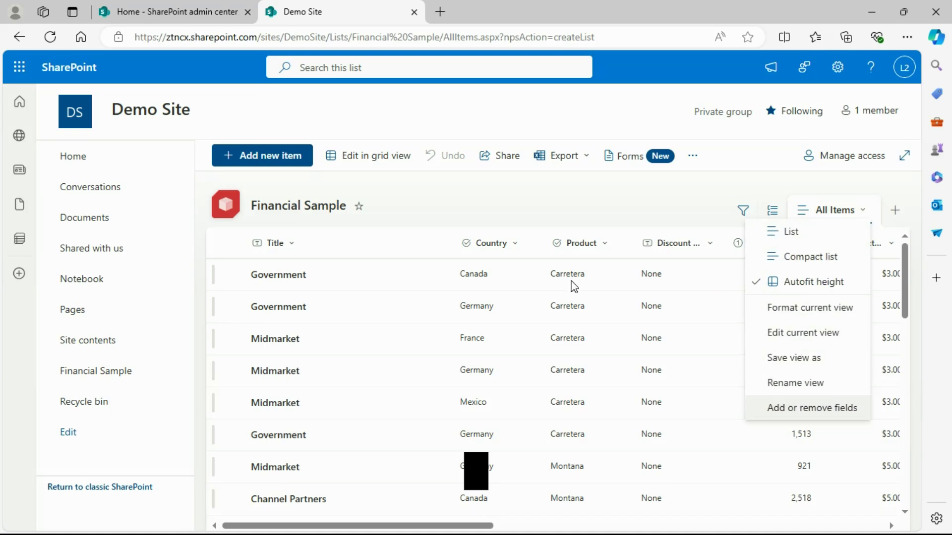
pyautogui.click(494, 193)
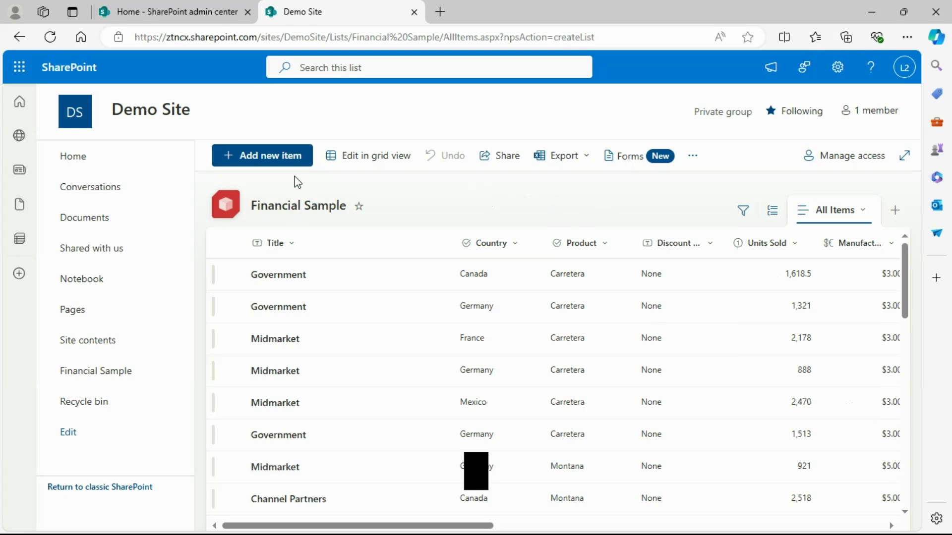
# Open the form for a new list item and examine its fields from Title to Attachments, including the Country and Product choices
pyautogui.click(285, 160)
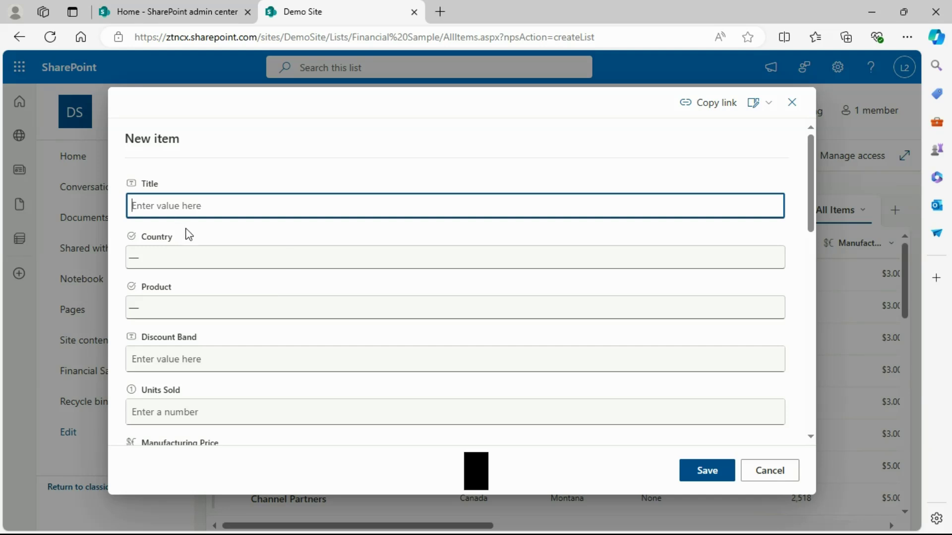
pyautogui.click(636, 259)
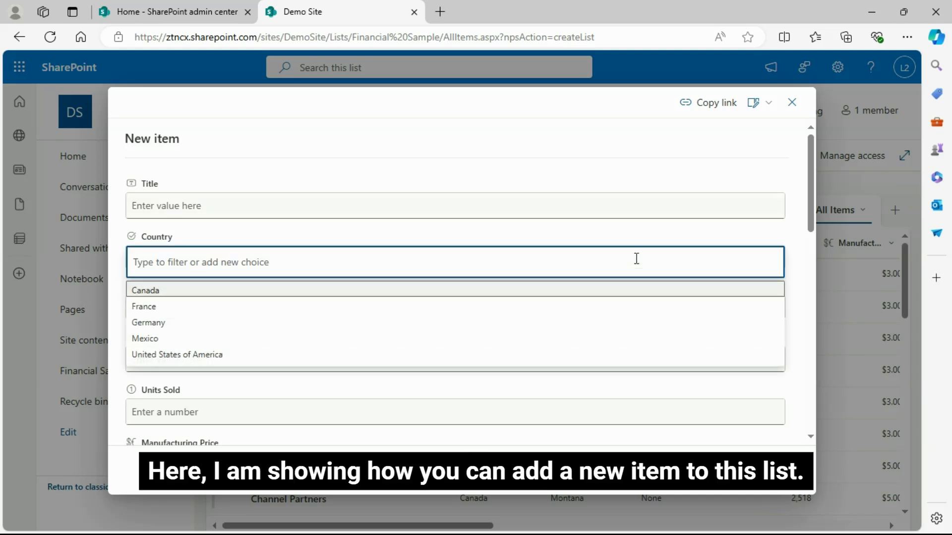
pyautogui.click(421, 144)
pyautogui.scroll(-3, 397, 295)
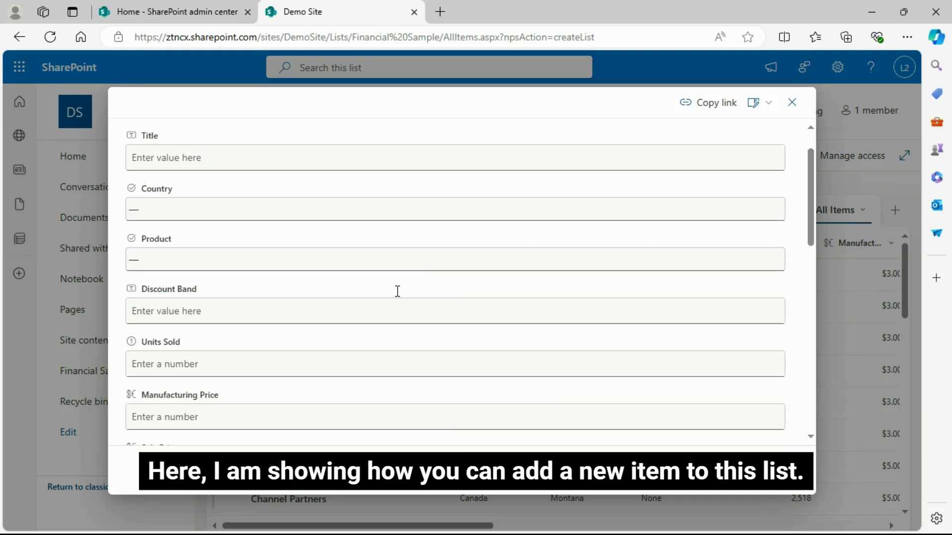
pyautogui.click(267, 165)
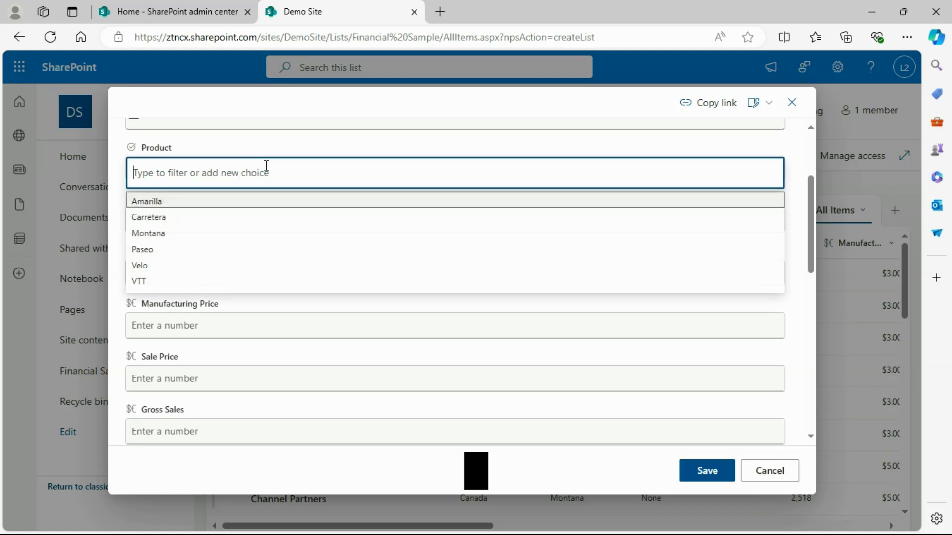
pyautogui.click(360, 133)
pyautogui.click(284, 220)
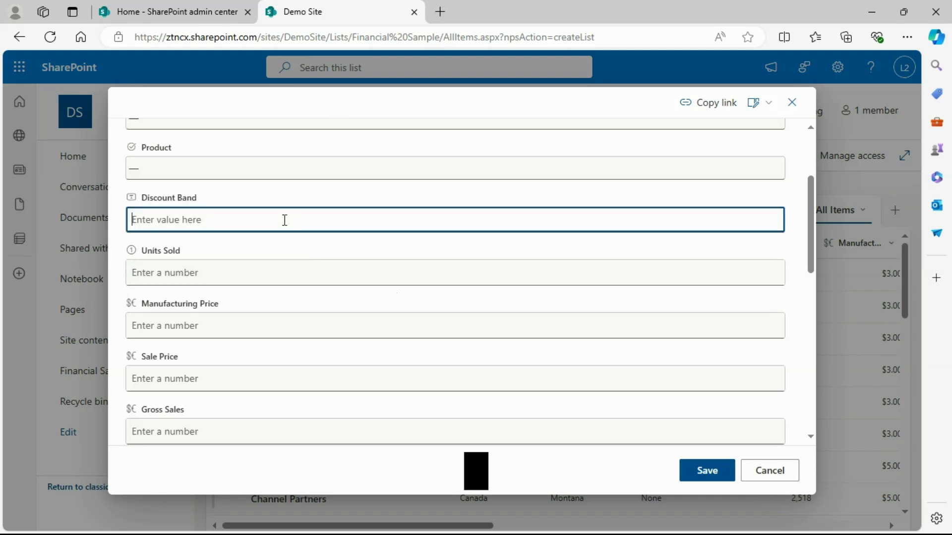
pyautogui.scroll(-9, 260, 316)
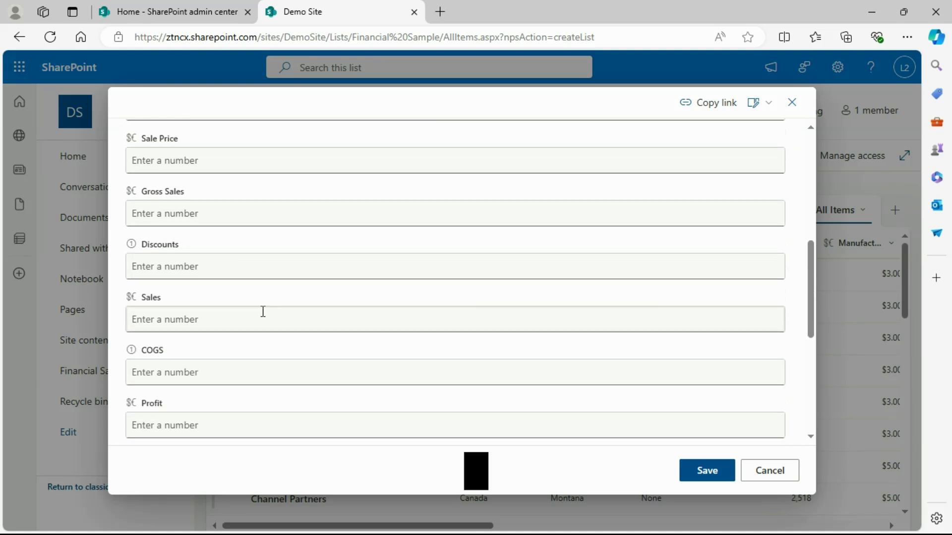
pyautogui.scroll(-3, 263, 315)
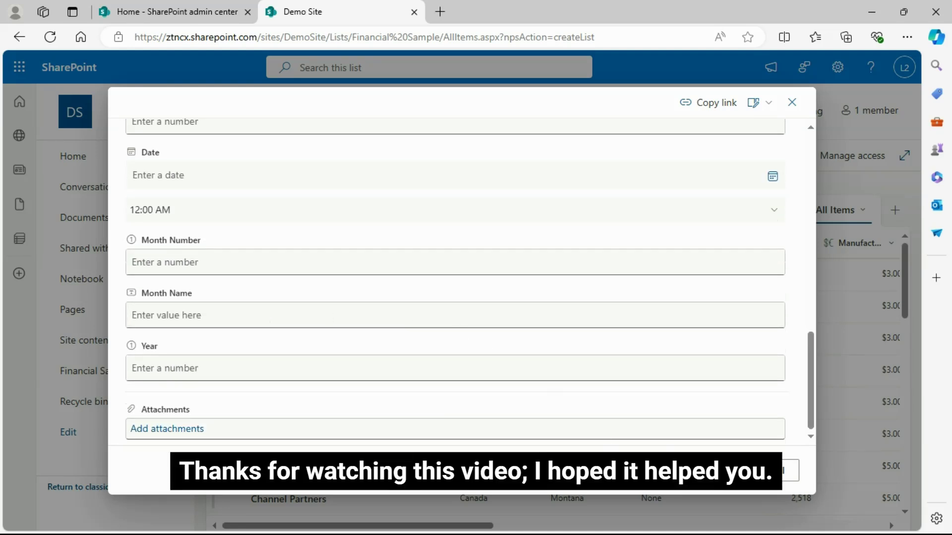
pyautogui.scroll(12, 583, 302)
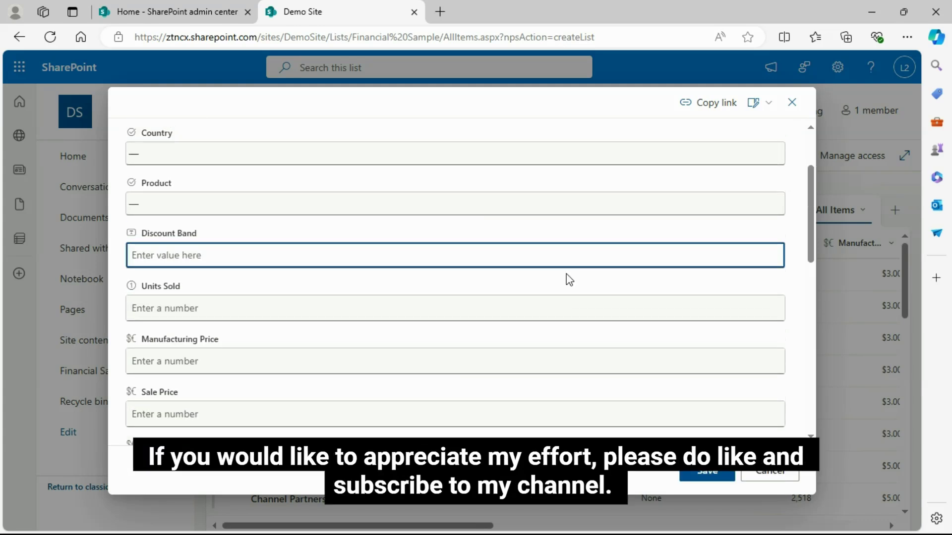